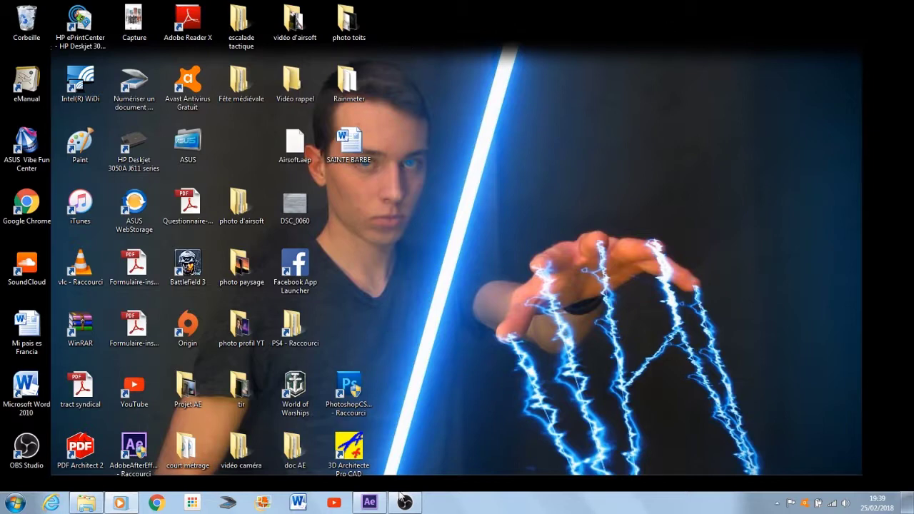
- Switch to After Effects and import the MVI_5592 video from the rush folder in the Documents library
left_click(369, 502)
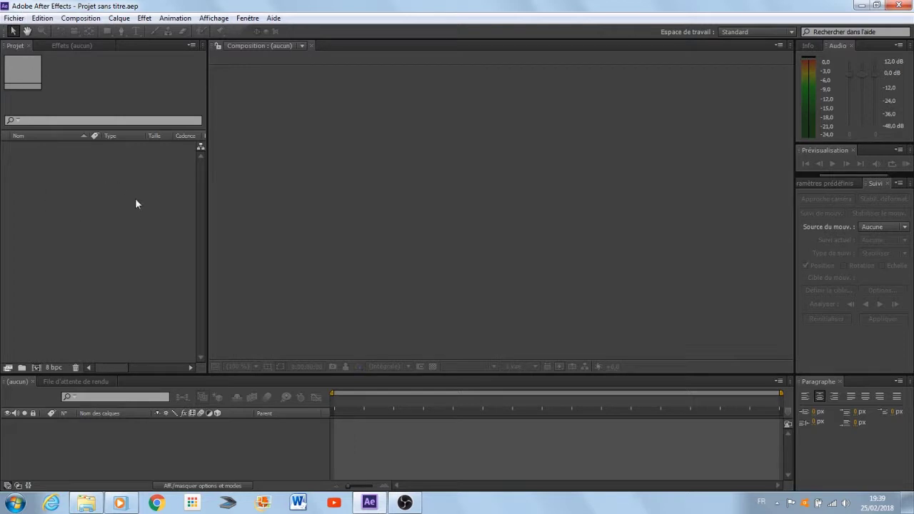
double_click(70, 238)
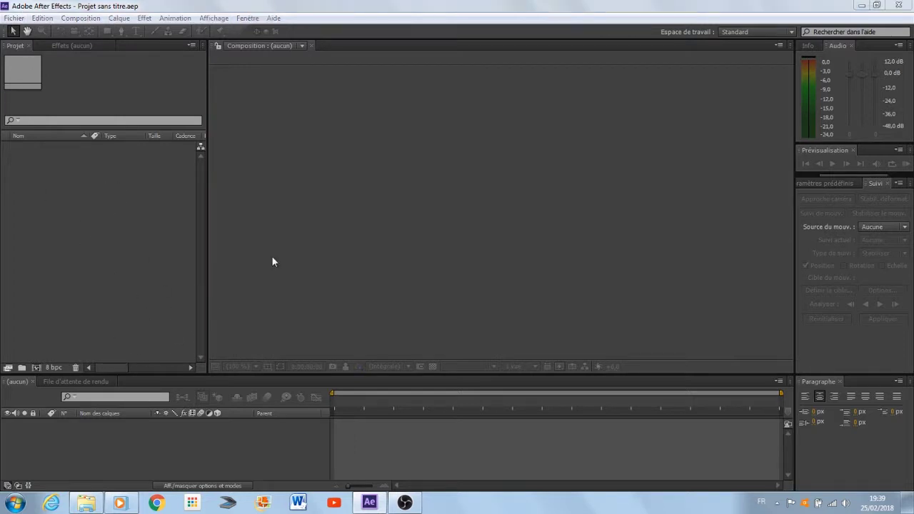
left_click(457, 187)
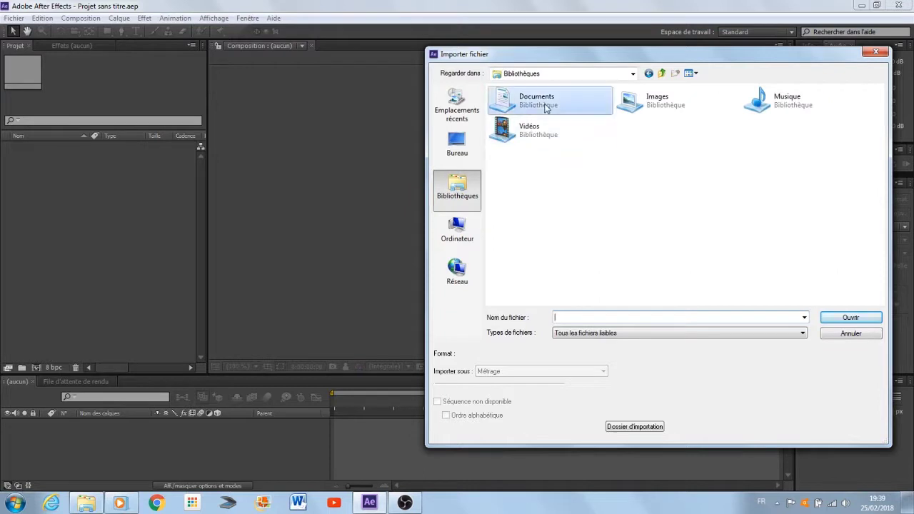
double_click(503, 101)
double_click(763, 124)
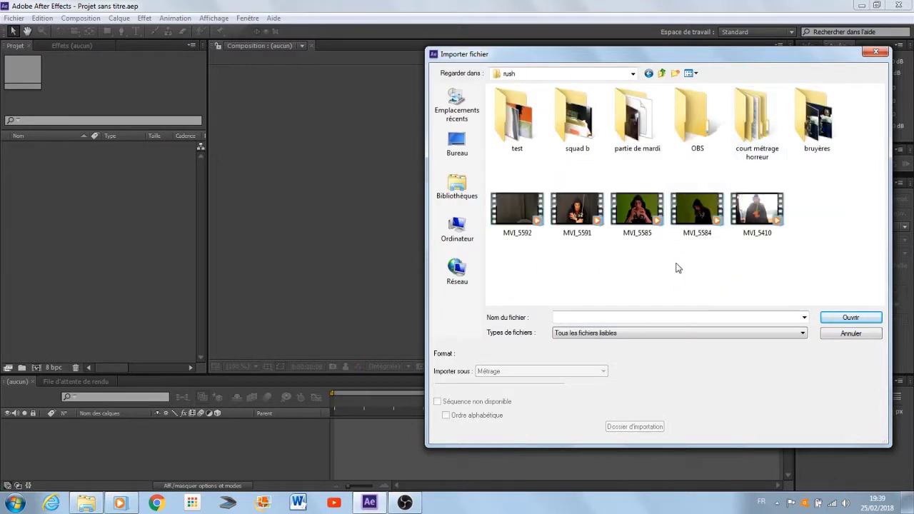
double_click(503, 207)
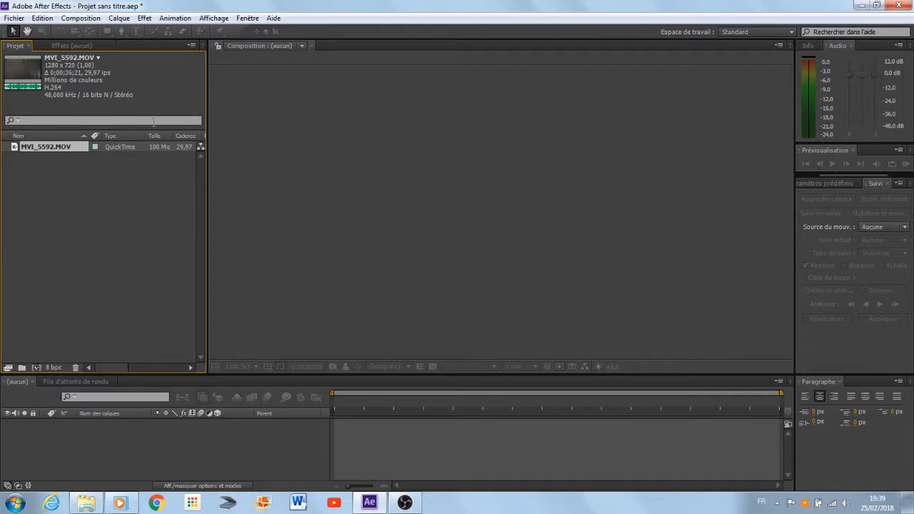
- Create a composition from the MVI_5592.MOV footage with the clip as its only layer
left_click(130, 306)
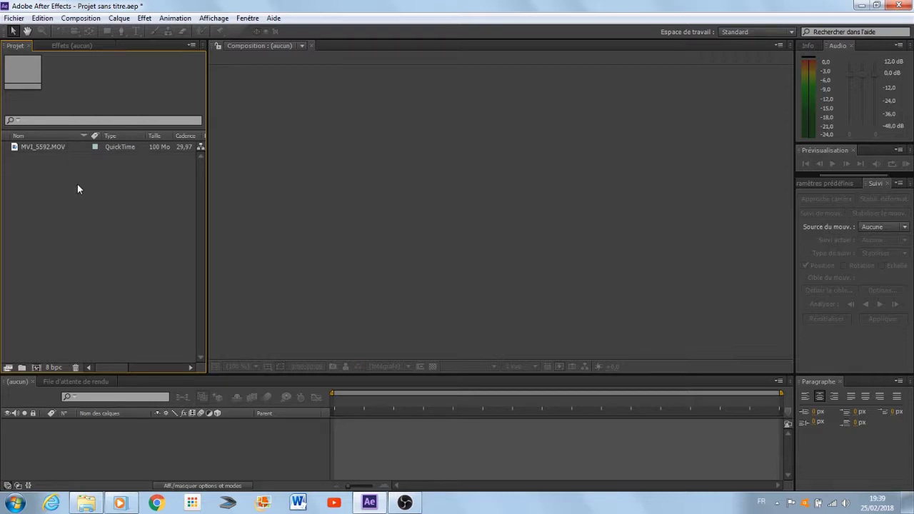
left_click(51, 146)
left_click_drag(51, 146, 86, 427)
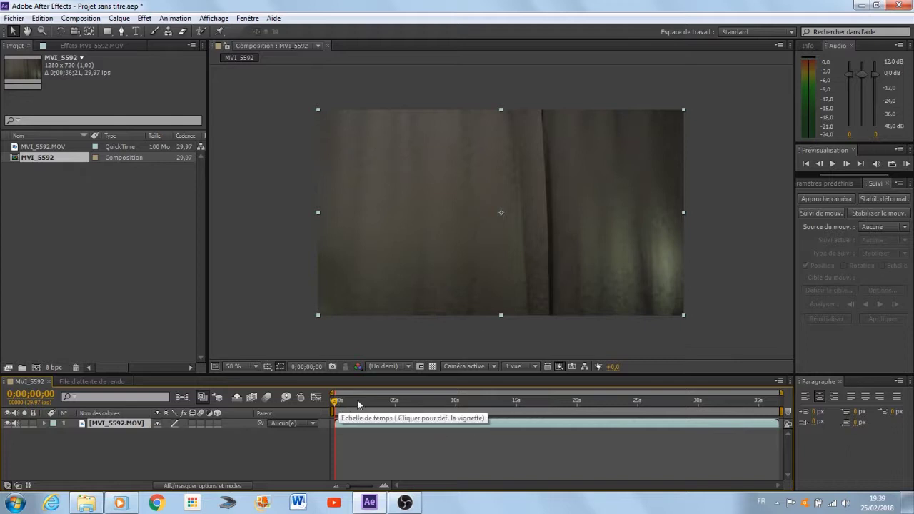
- Trim the start of the MVI_5592.MOV layer to 0;00;20;23
left_click(336, 402)
left_click_drag(335, 403, 586, 404)
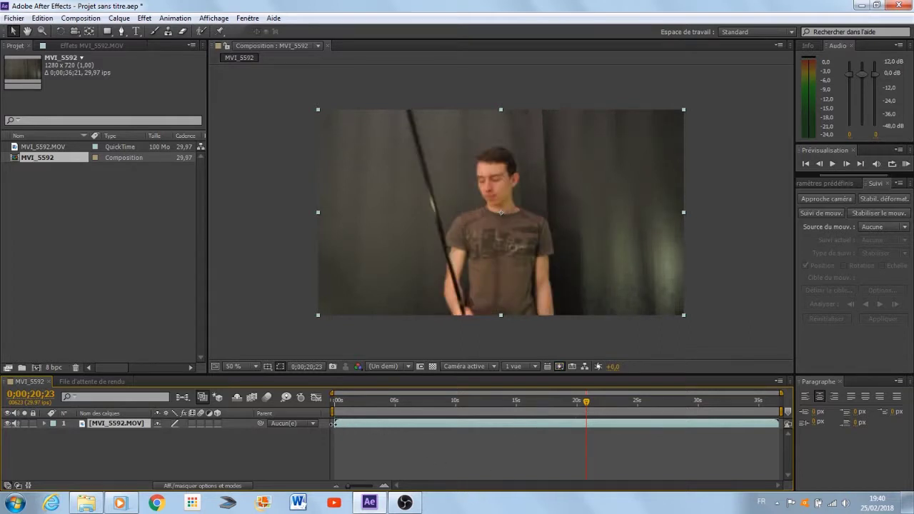
left_click_drag(336, 425, 585, 415)
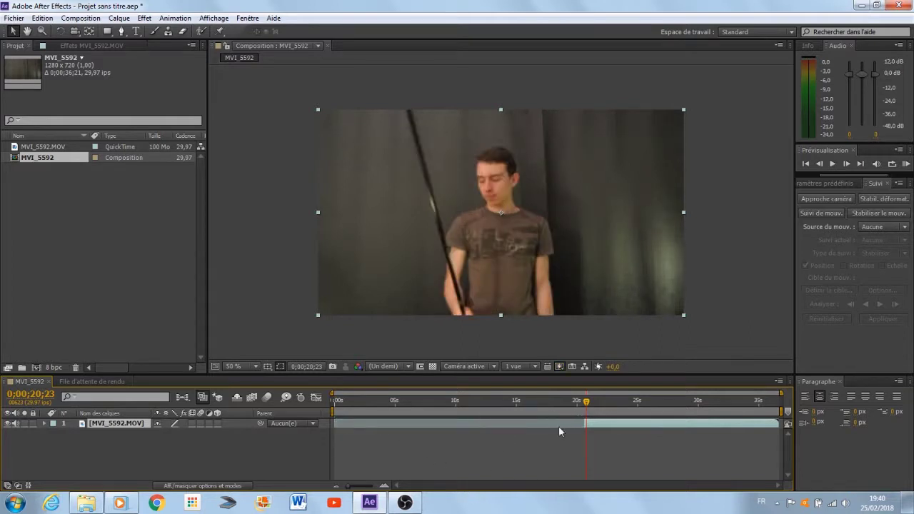
- Switch to the media player, watch the finished example video "sabre violet 1" and close the player
left_click(125, 500)
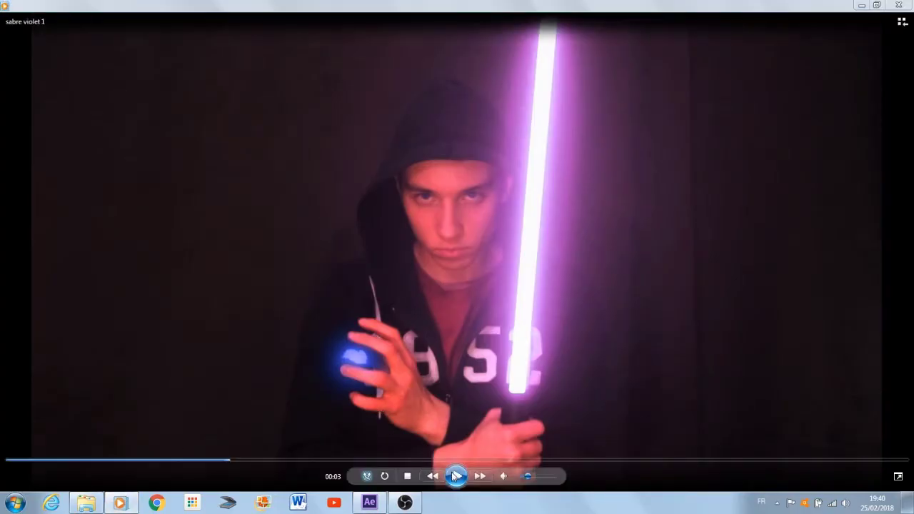
left_click(455, 476)
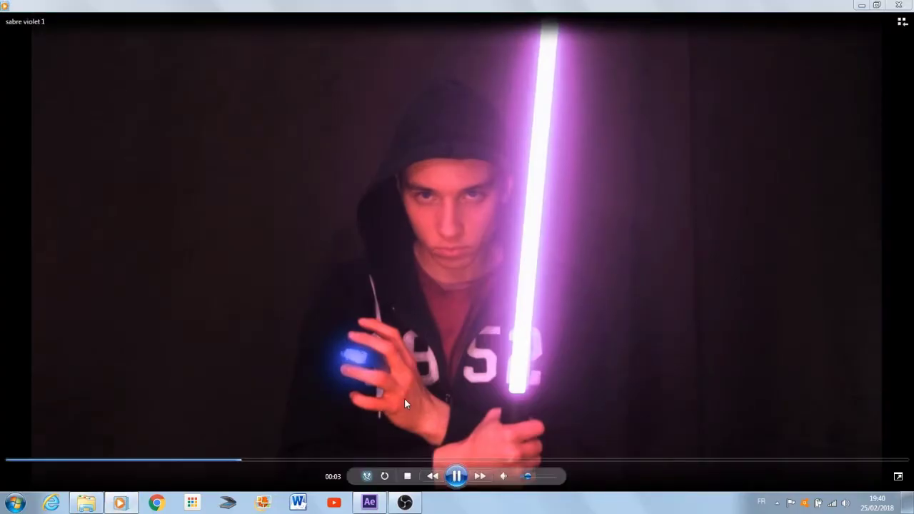
double_click(291, 458)
left_click_drag(365, 478, 4, 483)
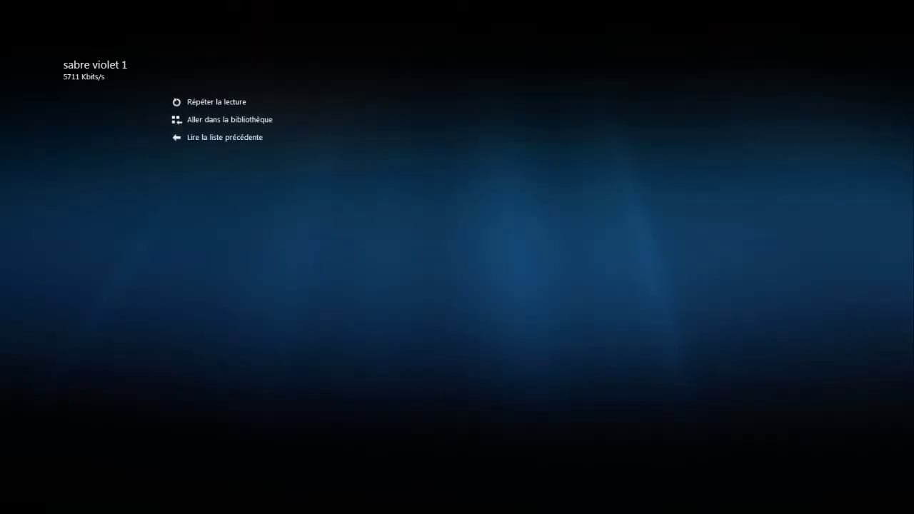
left_click(897, 8)
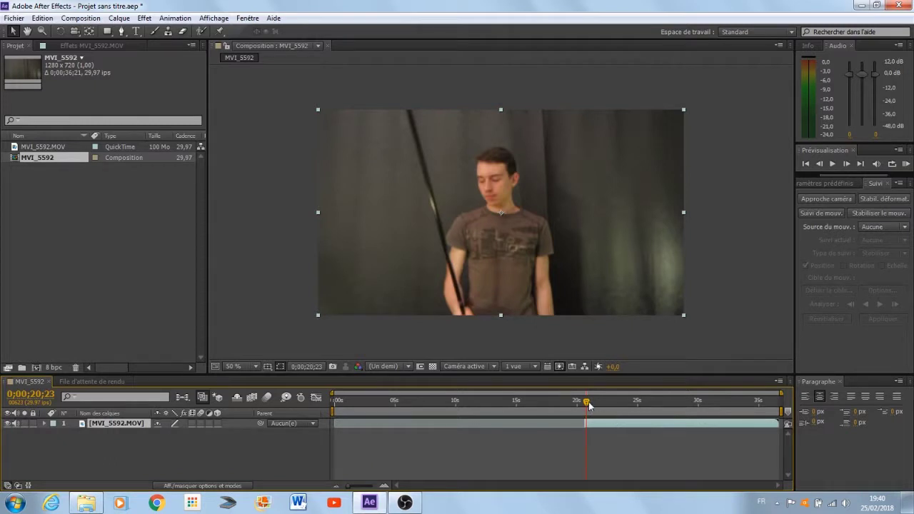
- Scrub forward through the footage and trim the start of the MVI_5592.MOV layer to 0;00;24;18
left_click_drag(587, 403, 601, 405)
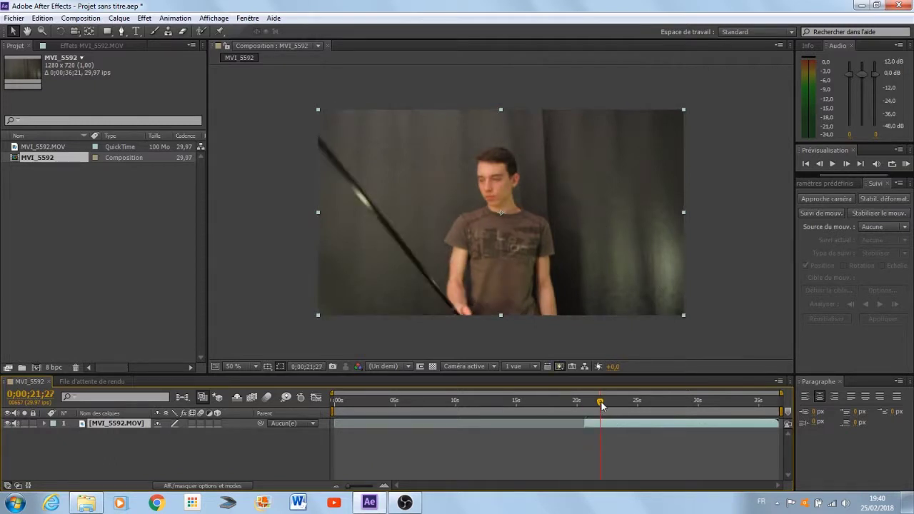
left_click(606, 404)
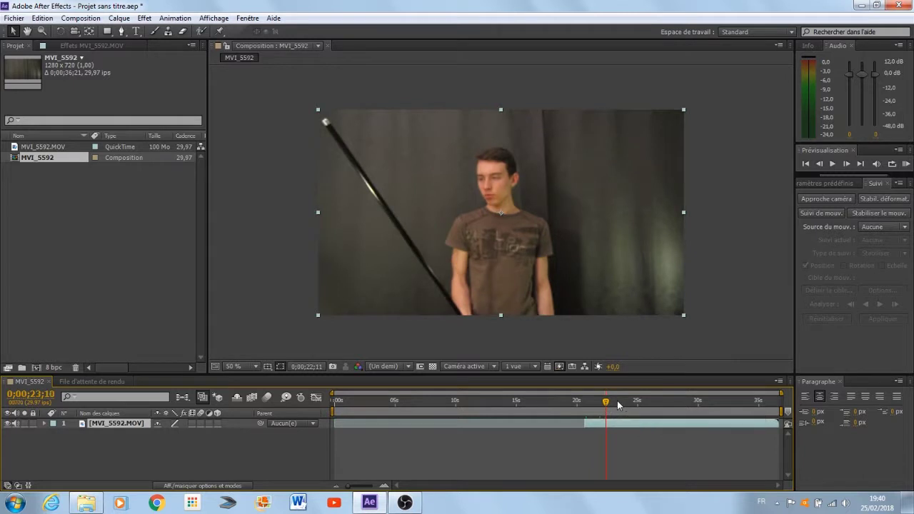
left_click(618, 404)
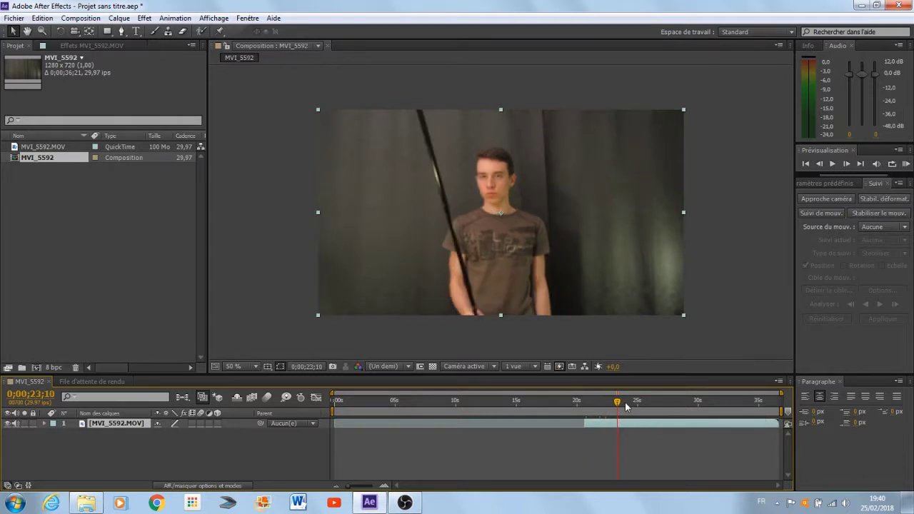
left_click(624, 404)
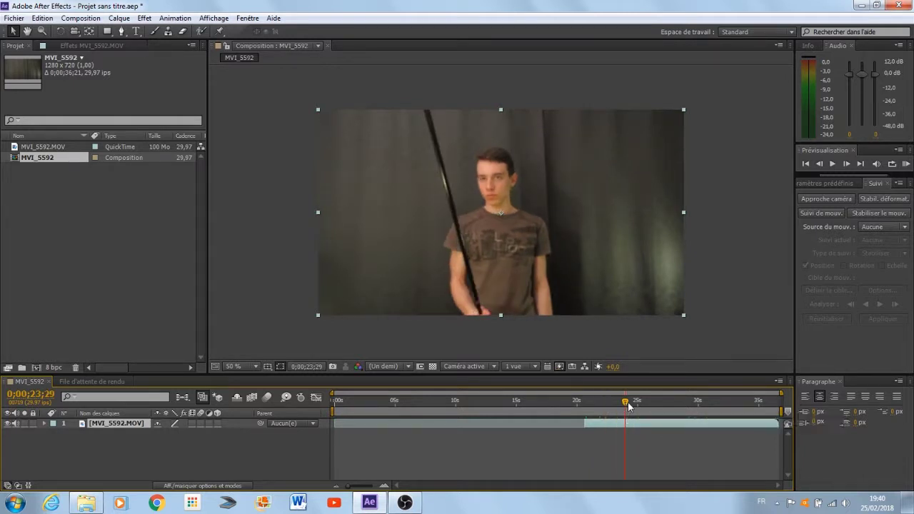
left_click_drag(586, 424, 634, 405)
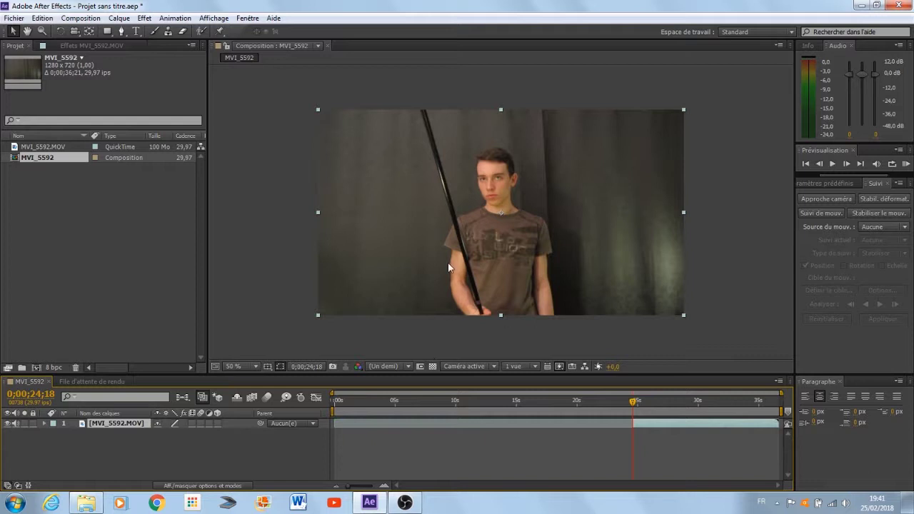
- Examine up close where the hand grips the black stick in the frame at 0;00;24;18
scroll(449, 262, "up", 2)
key("space")
left_click_drag(445, 299, 440, 161)
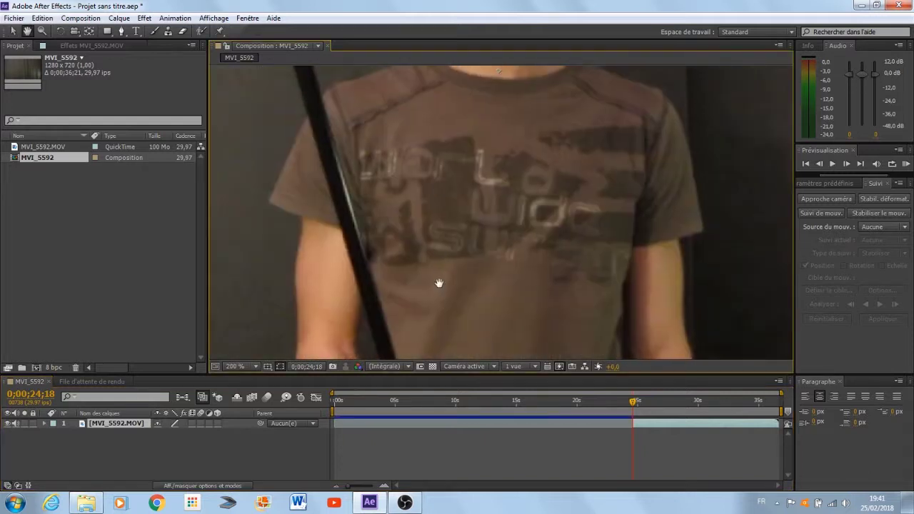
left_click_drag(441, 353, 444, 241)
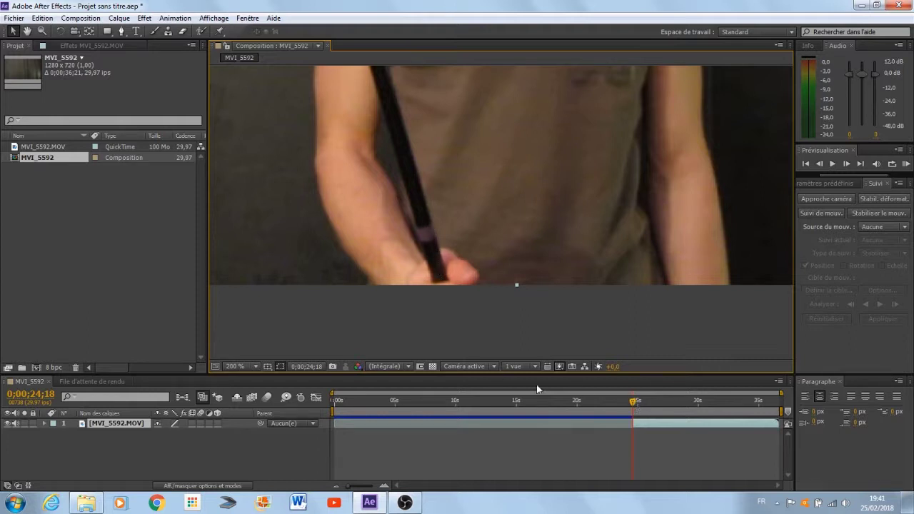
scroll(436, 232, "down", 1)
key("space")
left_click_drag(402, 101, 399, 293)
scroll(436, 267, "down", 1)
key("space")
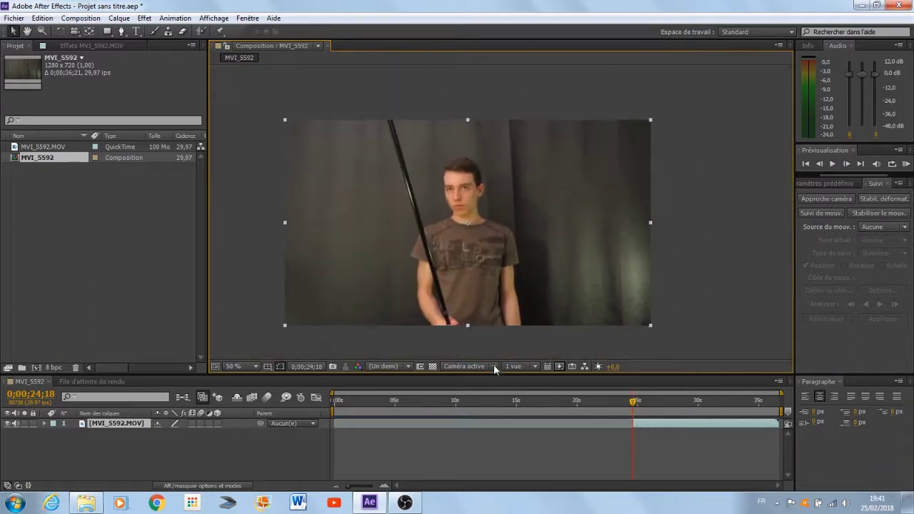
- Trim the end of the MVI_5592.MOV layer to 0;00;33;23
left_click_drag(633, 403, 665, 405)
left_click(776, 404)
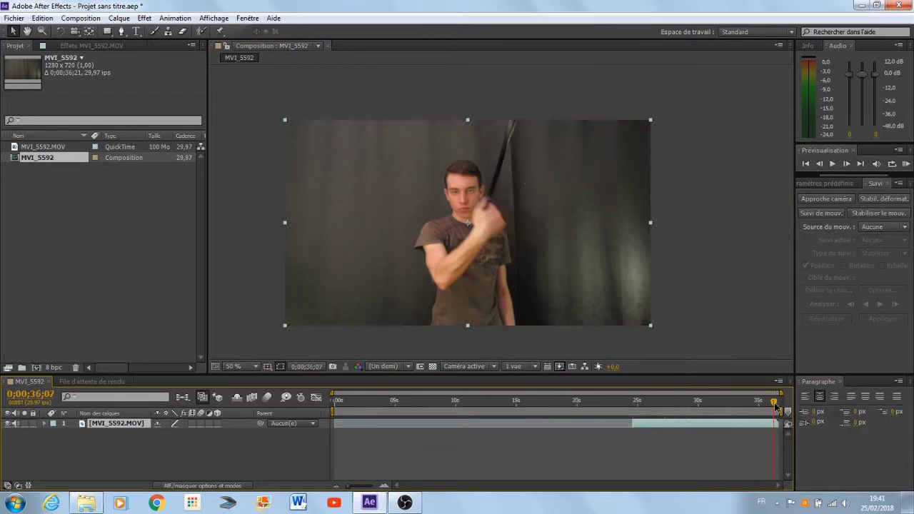
left_click_drag(777, 408, 744, 405)
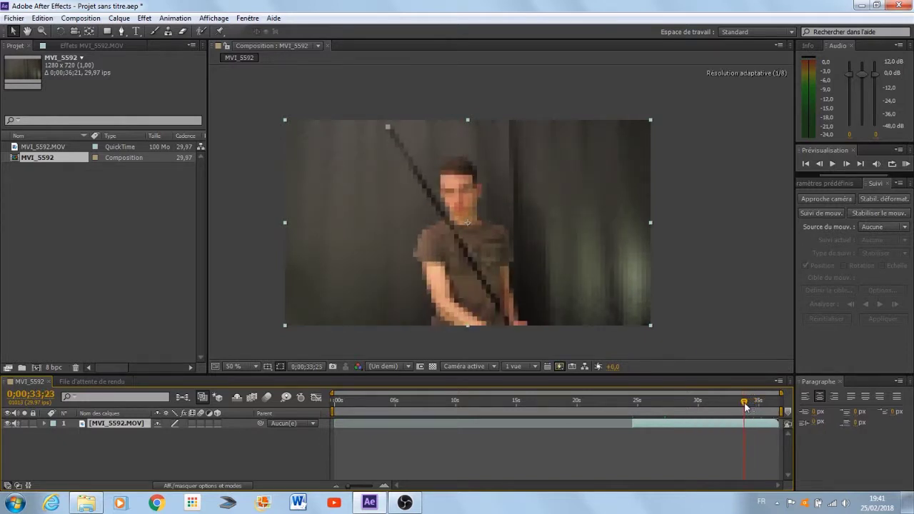
left_click_drag(778, 423, 744, 423)
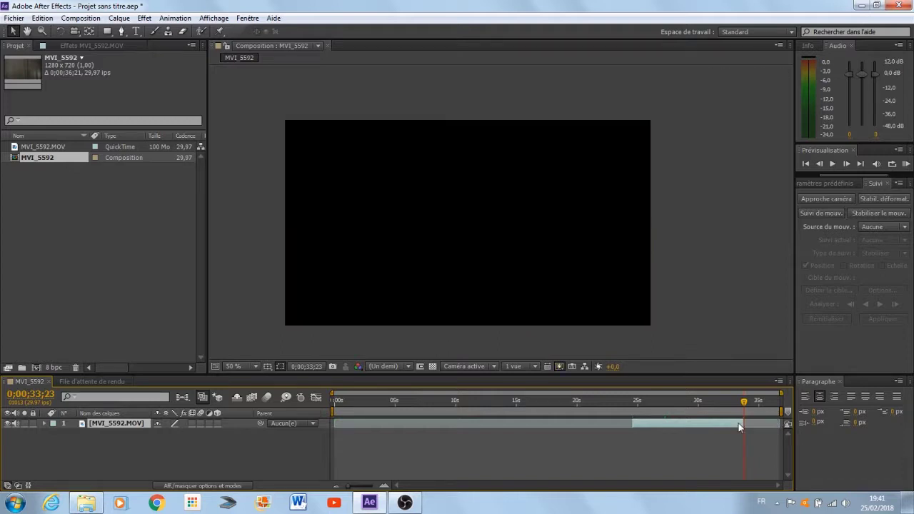
- Review the frames at 0;00;31;07 and 0;00;24;29, examining the motion blur along the moving stick up close
left_click(714, 396)
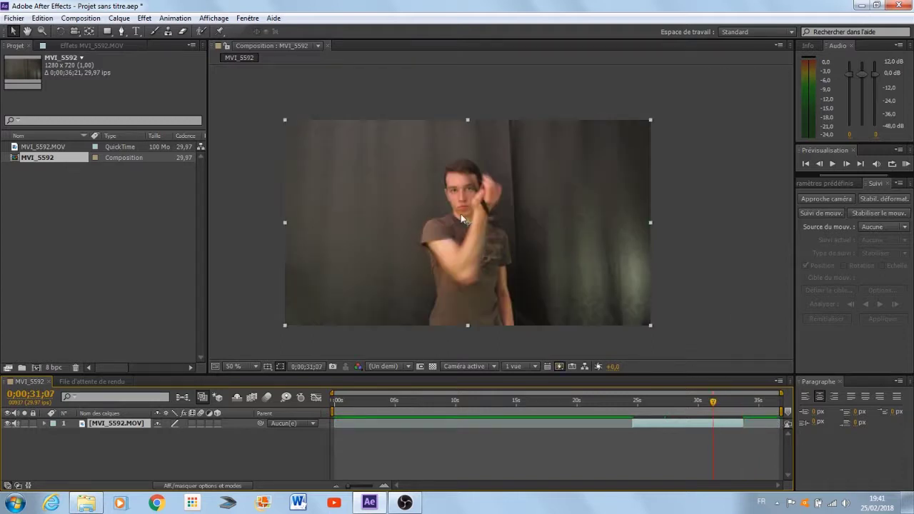
left_click(637, 404)
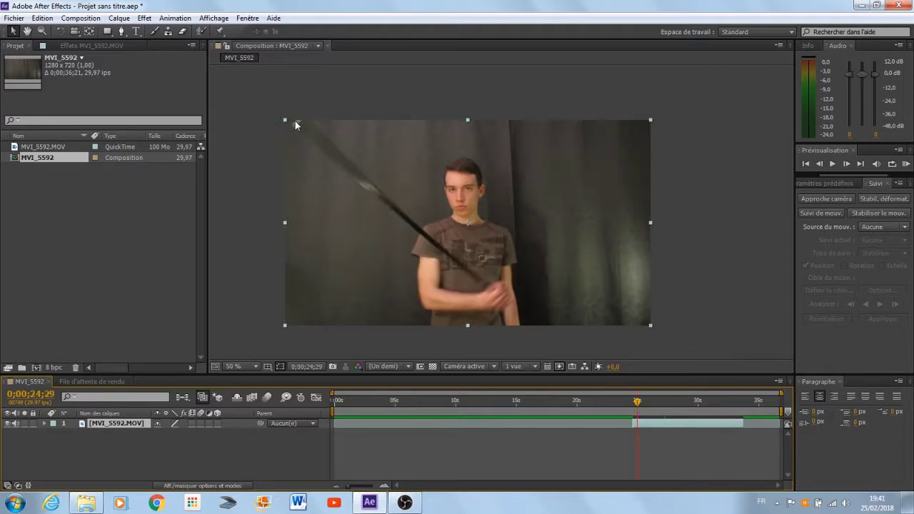
key("period")
key("h")
left_click_drag(417, 182, 699, 274)
key("v")
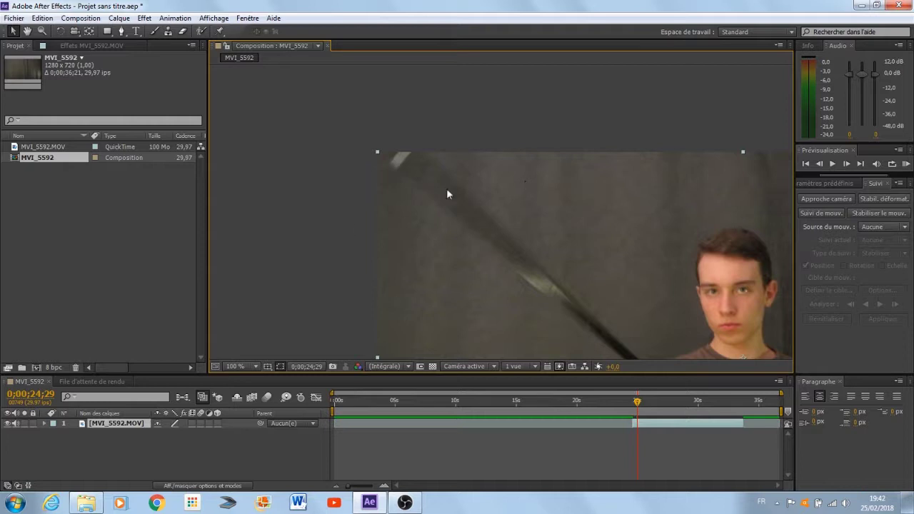
key("space")
left_click_drag(680, 265, 487, 164)
key("comma")
key("space")
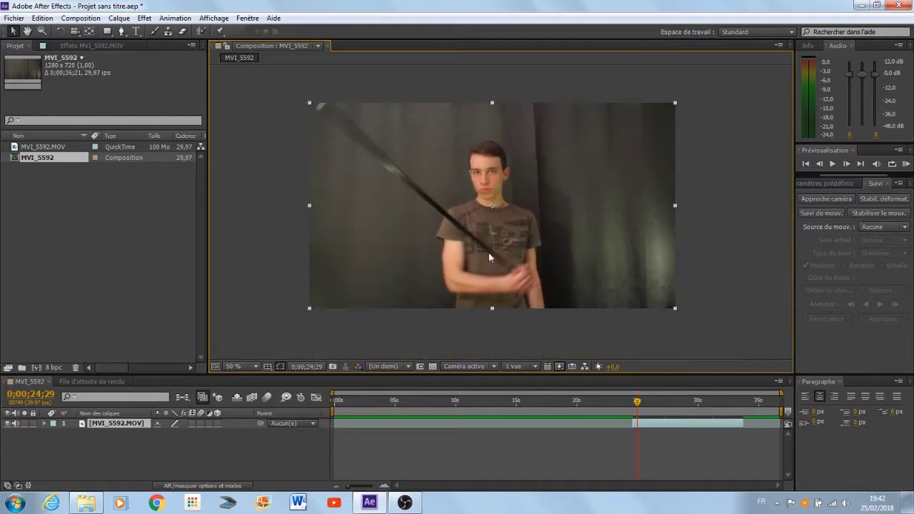
- Move the trimmed clip to the start of the composition and shorten the work area to end with the clip
left_click(678, 423)
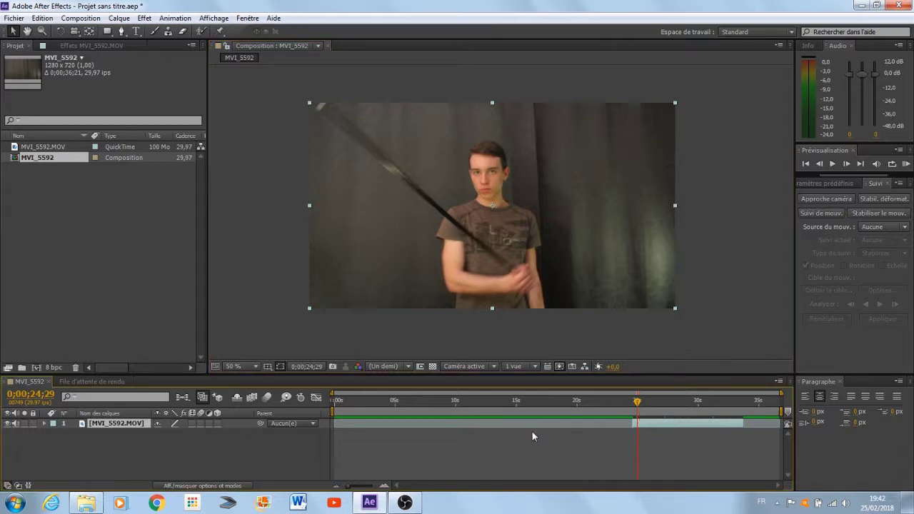
left_click_drag(662, 424, 362, 431)
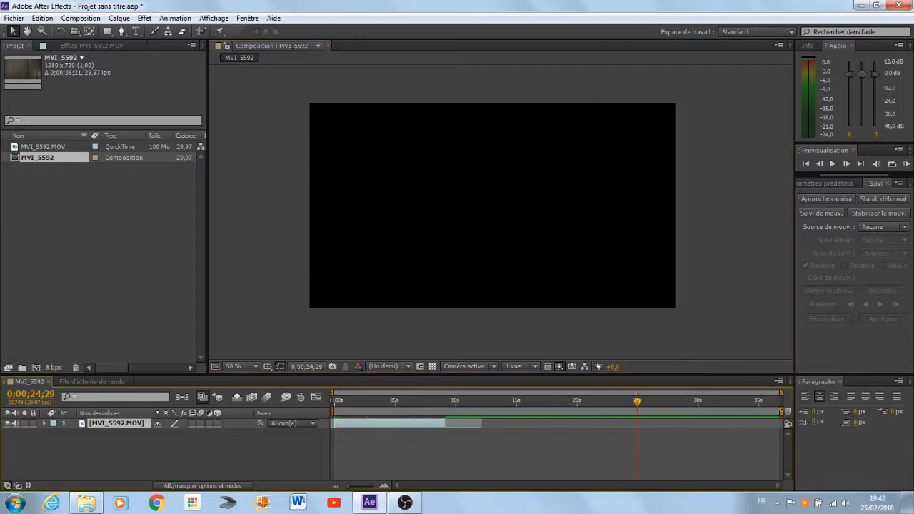
mouse_move(781, 406)
left_mouse_down()
mouse_move(441, 403)
mouse_move(451, 405)
left_mouse_up()
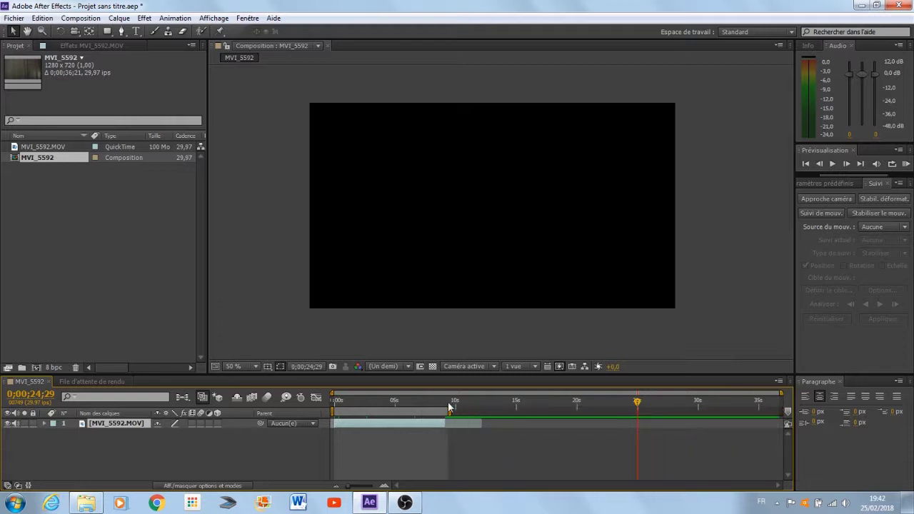
left_click_drag(782, 392, 450, 404)
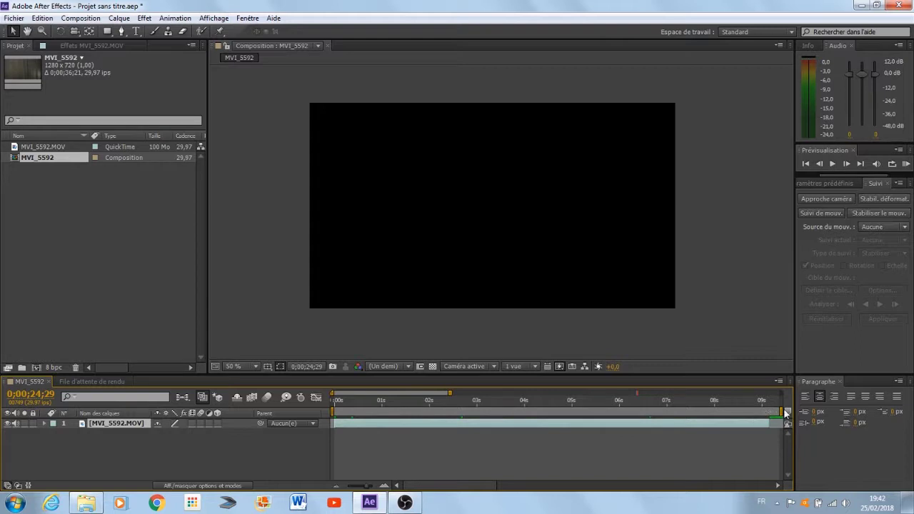
left_click_drag(784, 411, 785, 411)
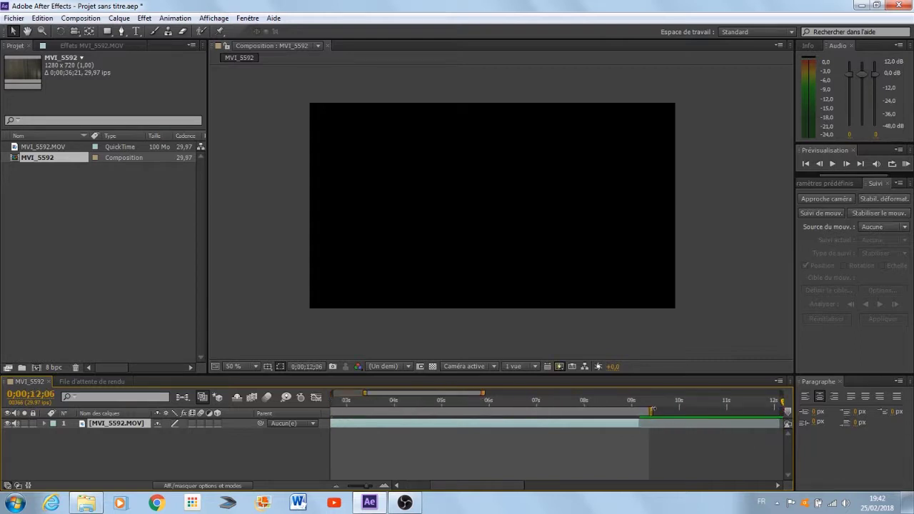
left_click_drag(466, 393, 427, 400)
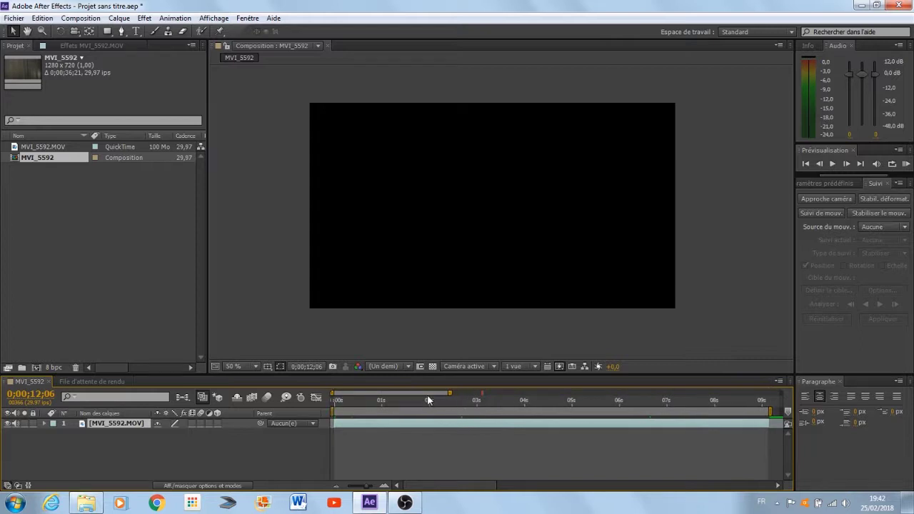
left_click(344, 409)
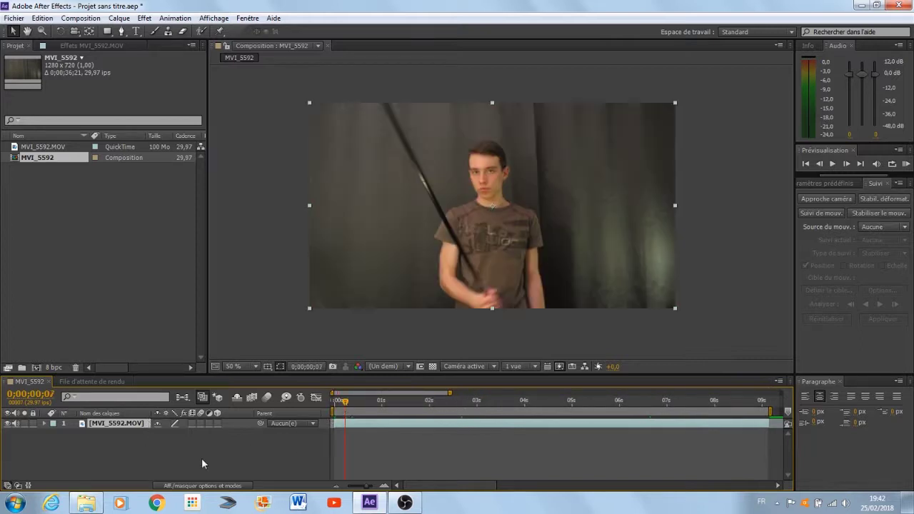
- Create a new black solid layer above the MVI_5592.MOV footage with the default settings
right_click(200, 458)
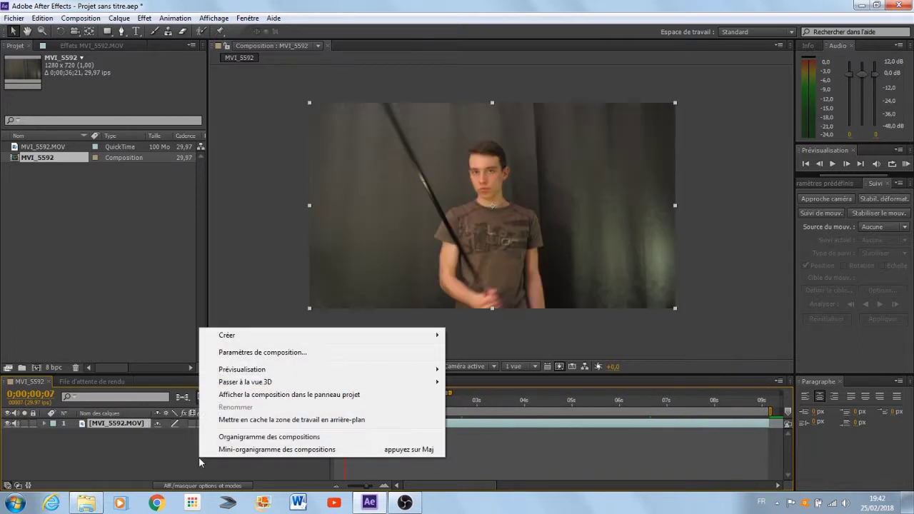
mouse_move(262, 335)
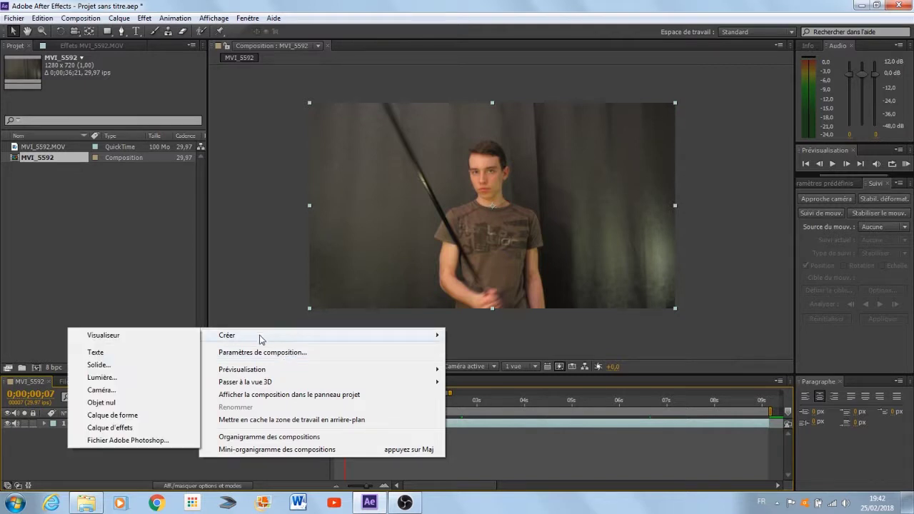
left_click(147, 364)
left_click(502, 351)
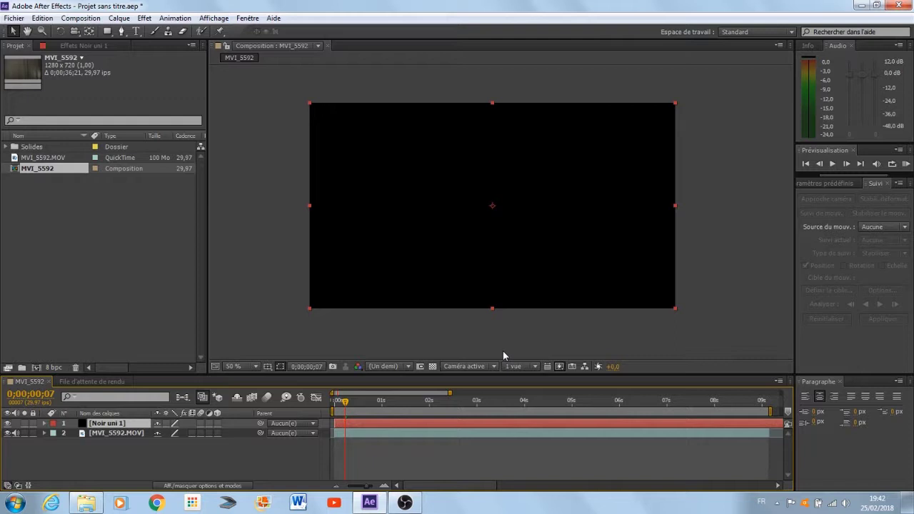
- Apply the Video Copilot Saber effect to the black solid layer
right_click(112, 427)
mouse_move(203, 225)
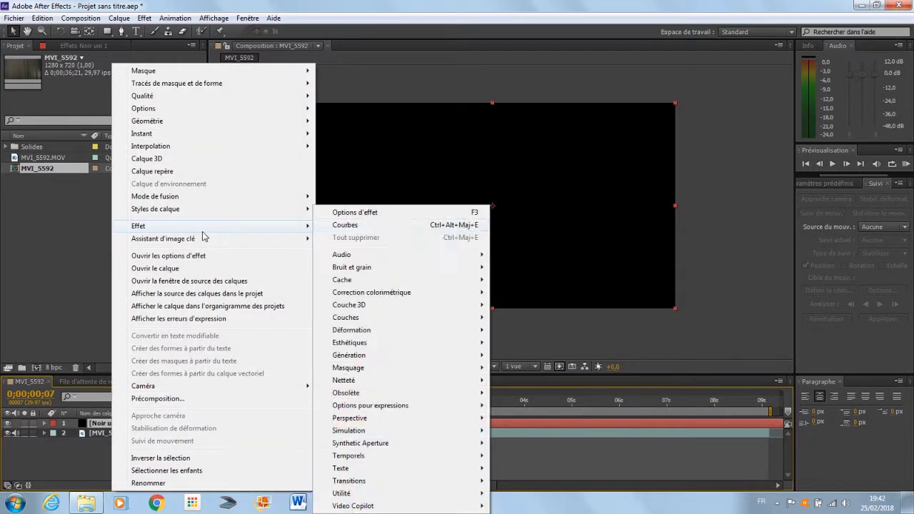
mouse_move(366, 509)
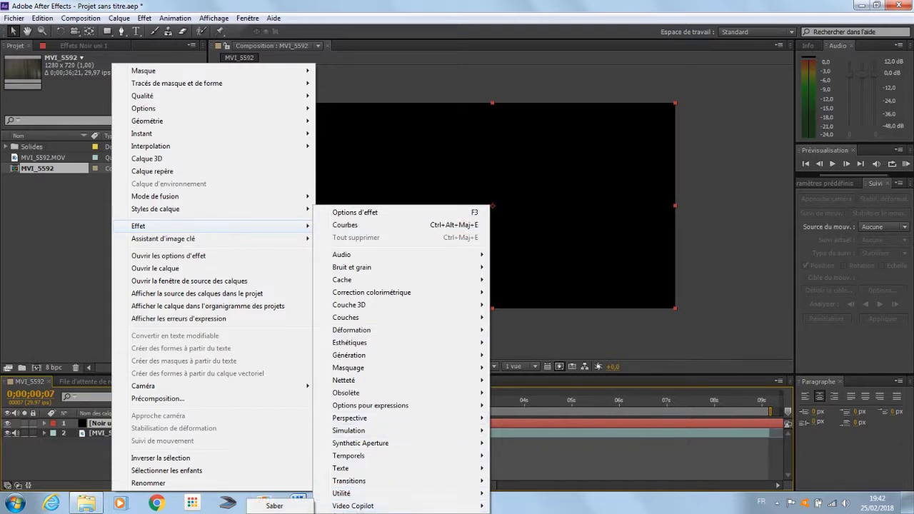
left_click(274, 505)
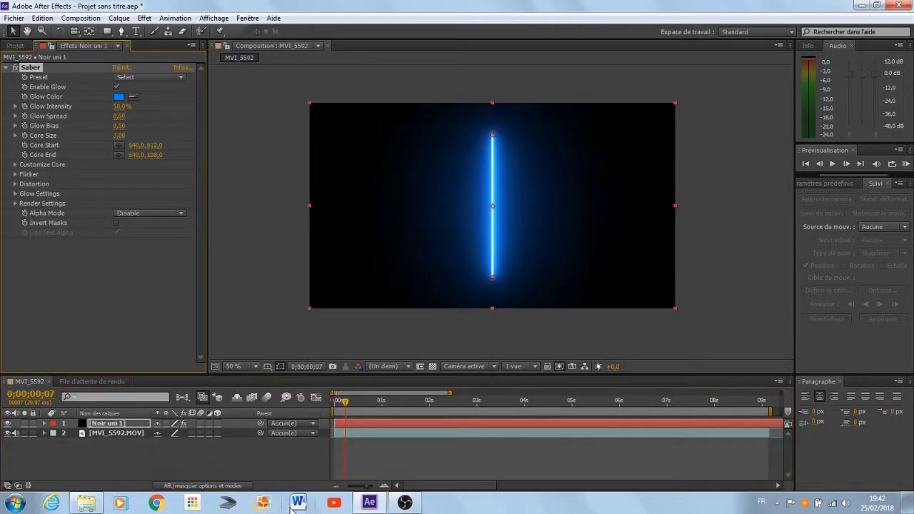
- Try the GhostBuster, Kryptonite and Firestorm presets on the Saber effect
left_click(181, 77)
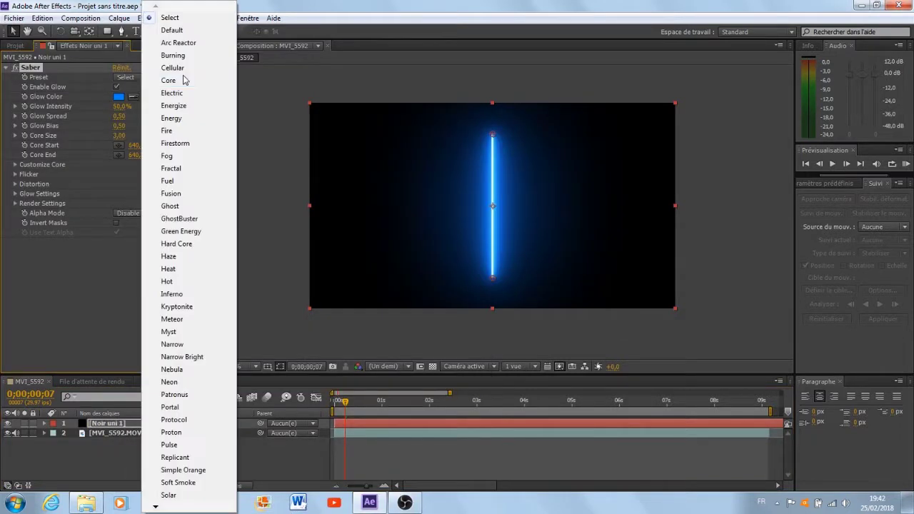
left_click(160, 220)
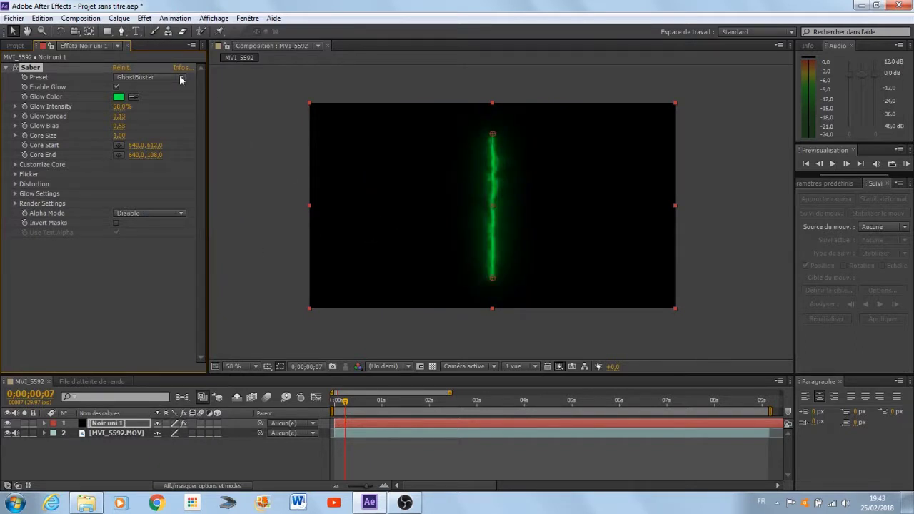
left_click(179, 76)
left_click(156, 314)
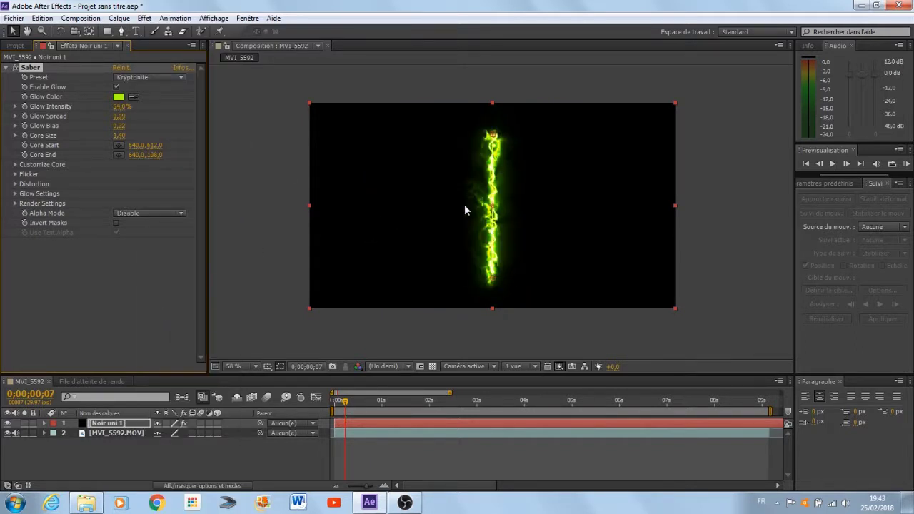
left_click(182, 77)
left_click(150, 141)
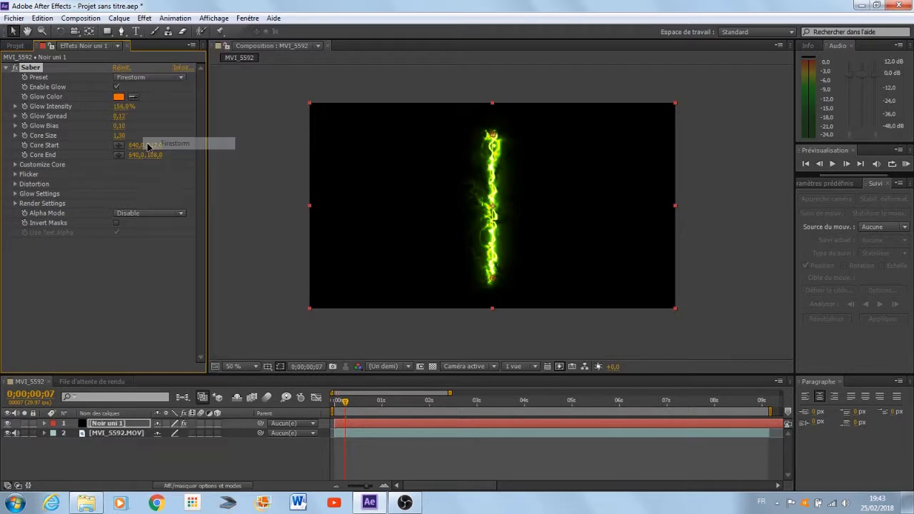
- Set the Saber preset to Default and the solid layer's blending mode to Ecran, keeping the layer in its original position
left_click(180, 77)
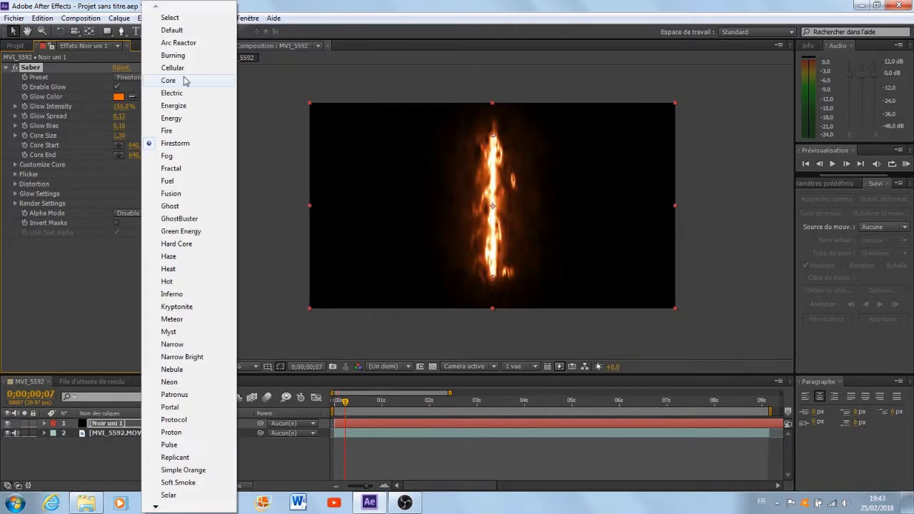
left_click(154, 31)
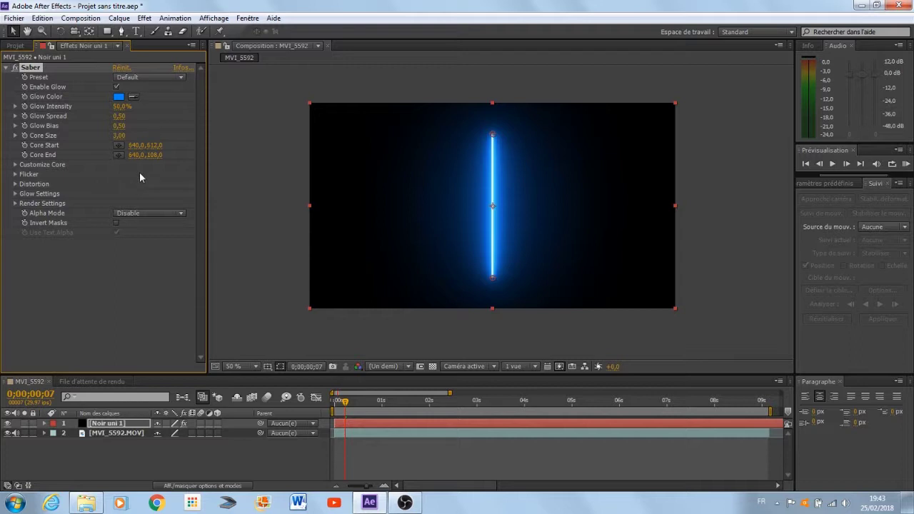
right_click(116, 429)
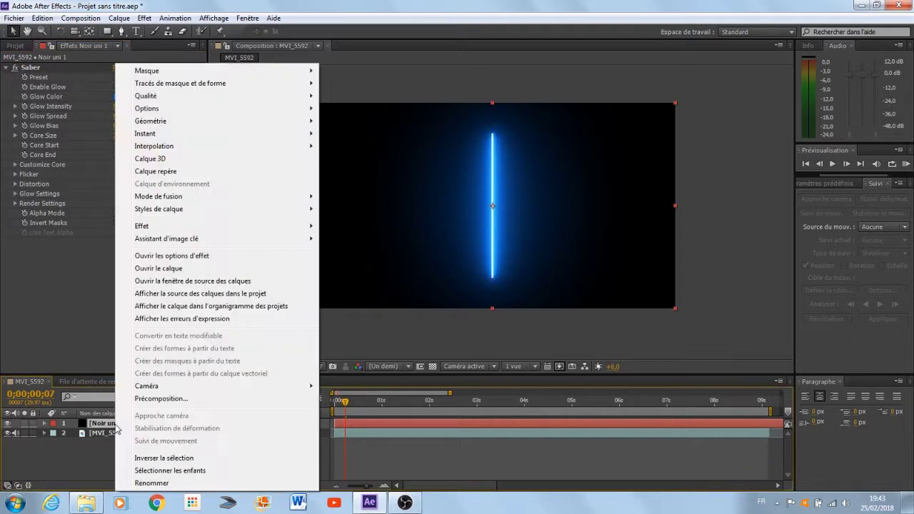
mouse_move(219, 203)
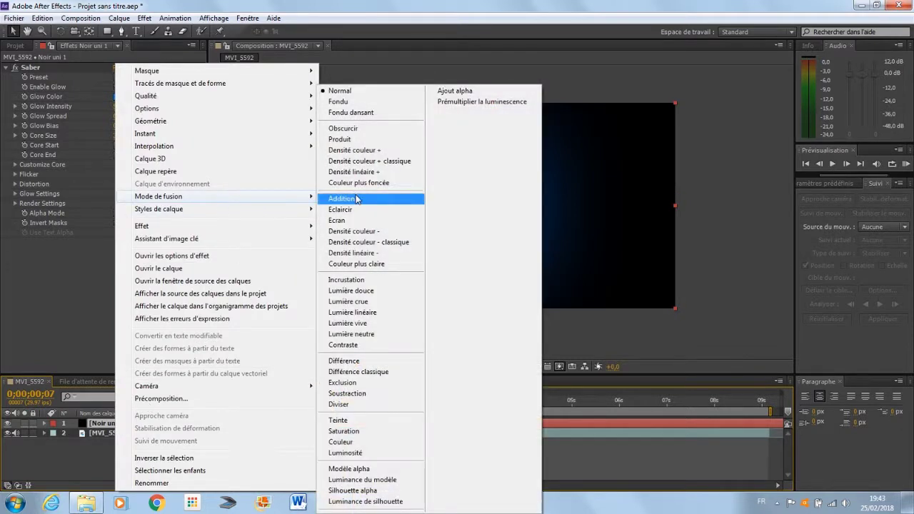
left_click(337, 220)
left_click_drag(469, 120, 479, 183)
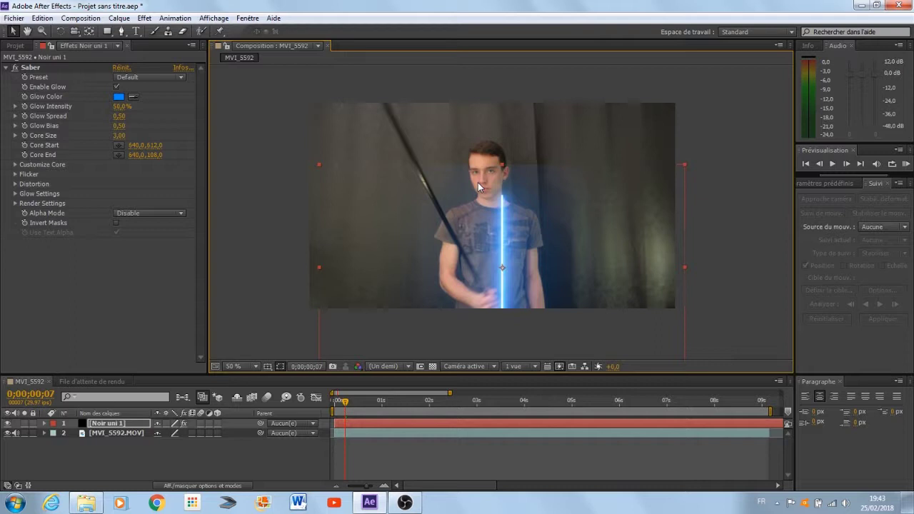
key("ctrl+z")
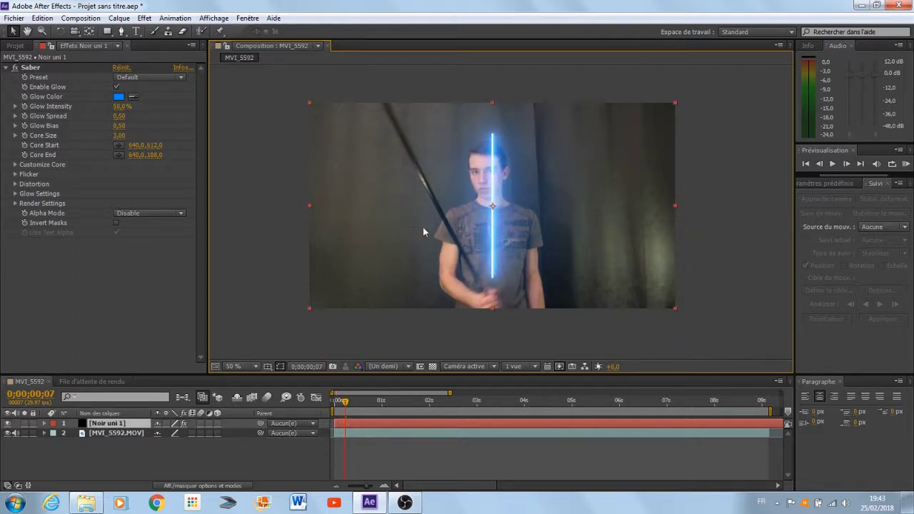
- Return to the first frame of the composition and mute the MVI_5592.MOV layer's audio
left_click_drag(345, 401, 334, 401)
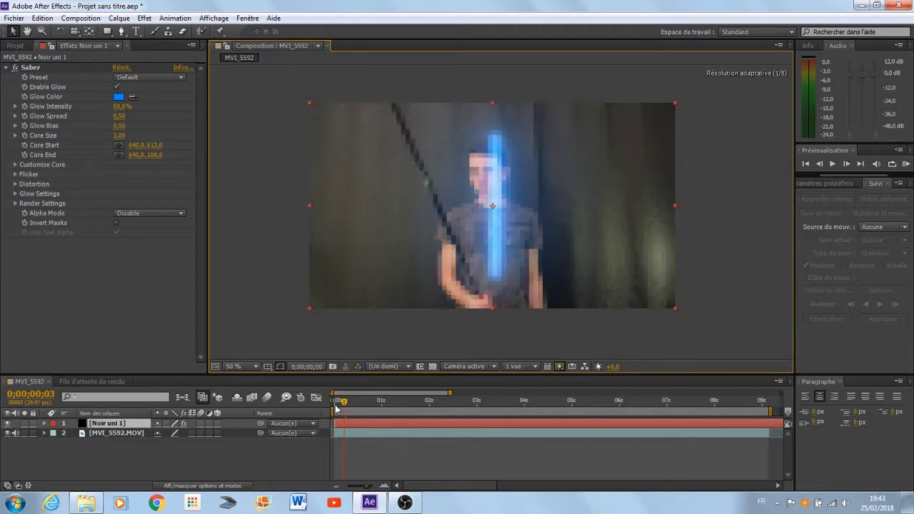
left_click_drag(450, 395, 451, 415)
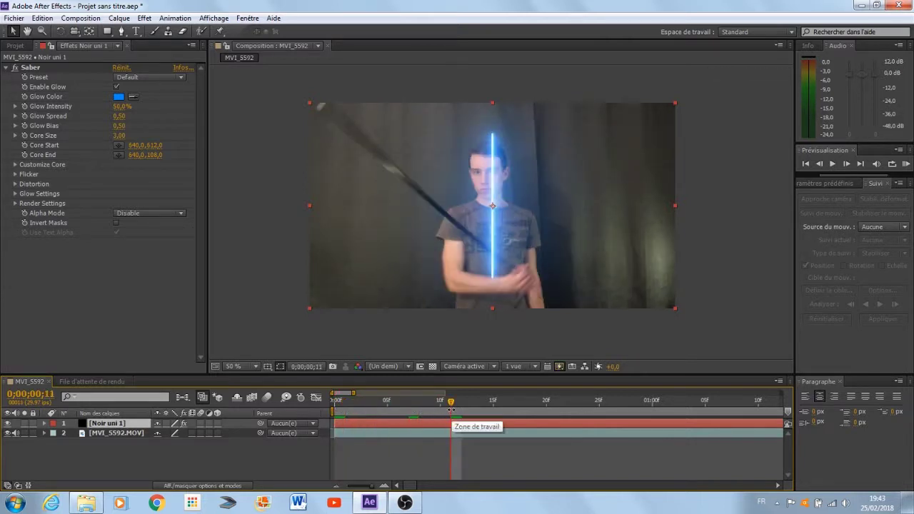
left_click_drag(451, 399, 335, 401)
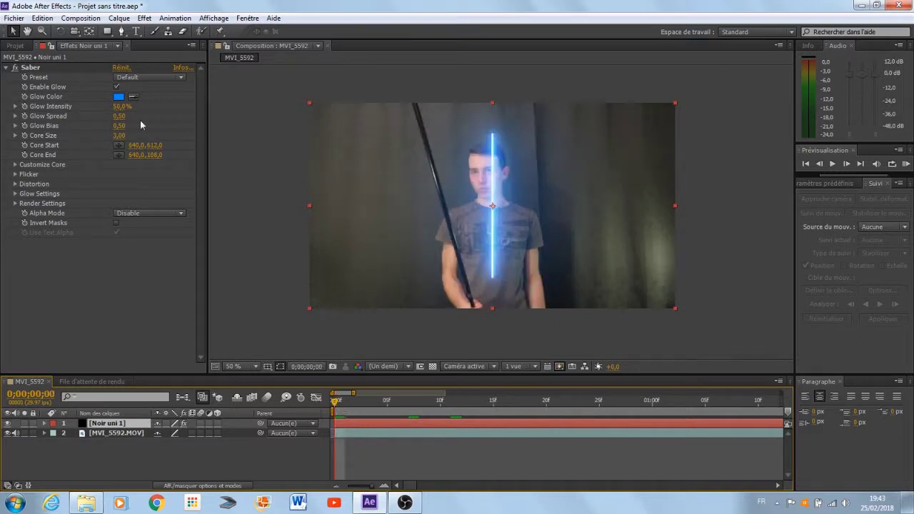
left_click(28, 68)
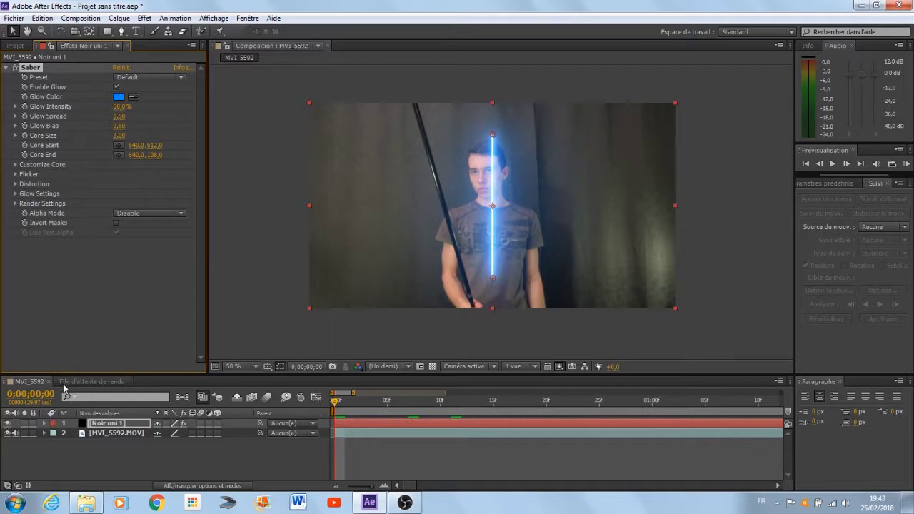
left_click(16, 433)
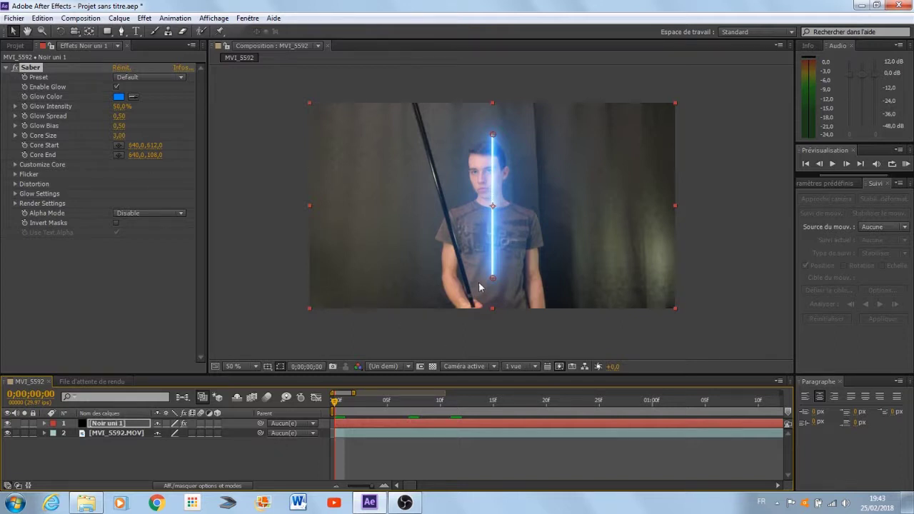
- Place the Saber's Core End over the stick's upper part at about 370, 38, hiding the solid layer while positioning it
left_click(8, 424)
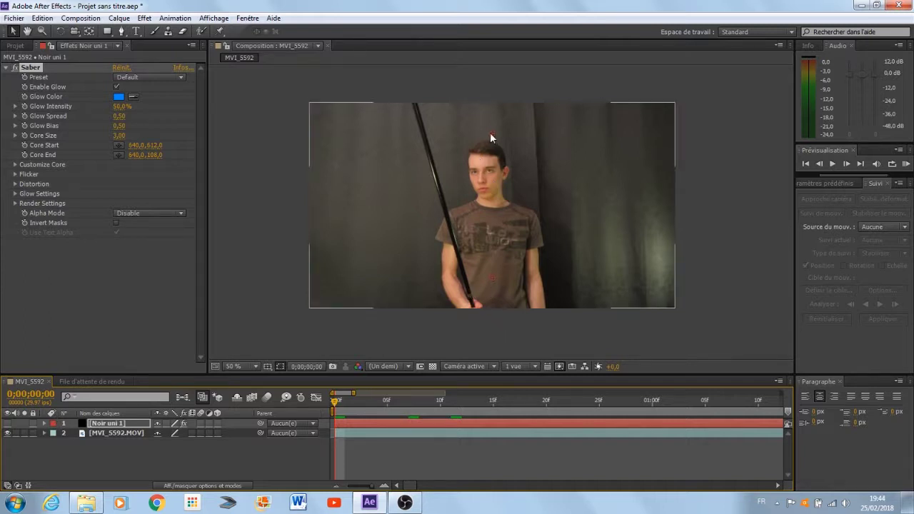
left_click_drag(492, 134, 415, 114)
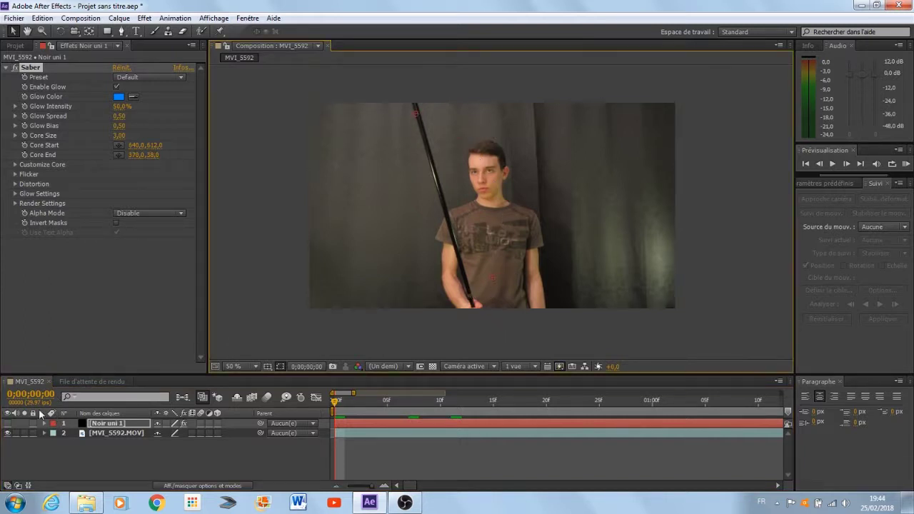
left_click(7, 423)
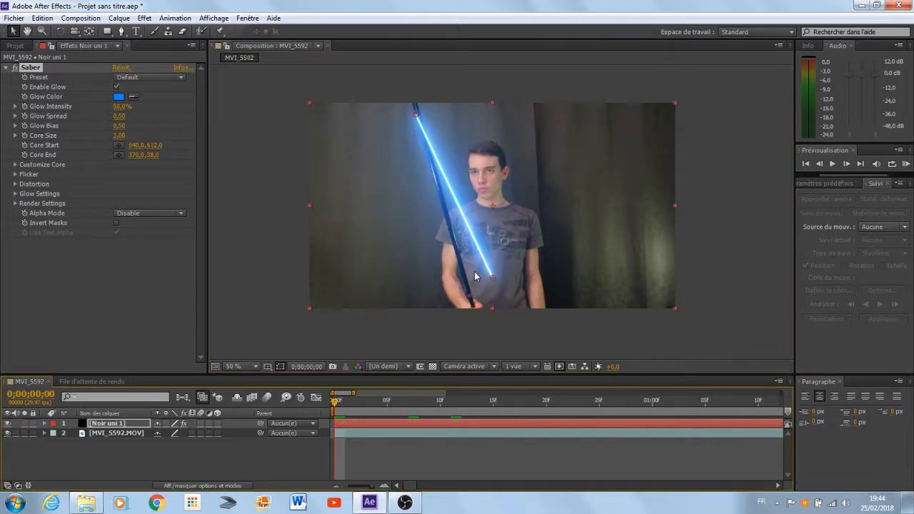
- With the solid layer hidden, align the Saber's Core Start with the stick just above the hand, at about 562, 674.5
mouse_move(492, 276)
left_mouse_down()
mouse_move(471, 296)
mouse_move(493, 275)
mouse_move(482, 281)
left_mouse_up()
left_click(7, 423)
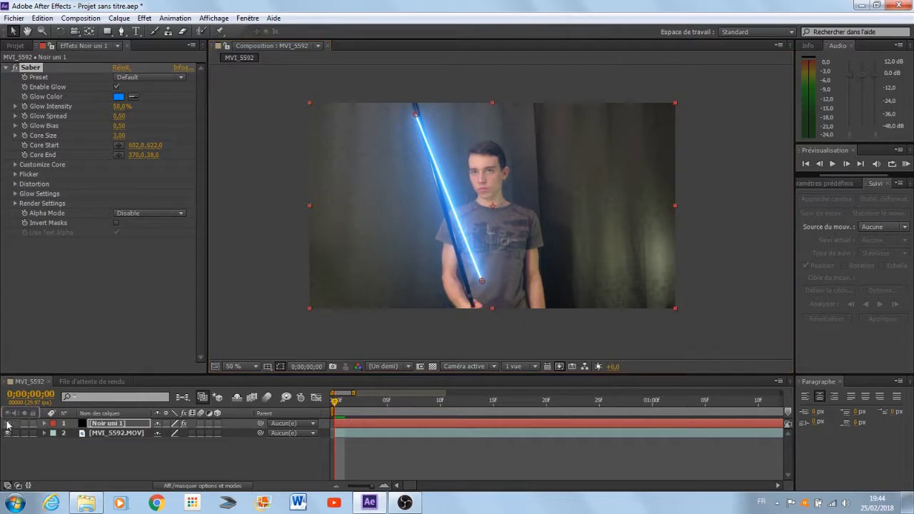
left_click(7, 423)
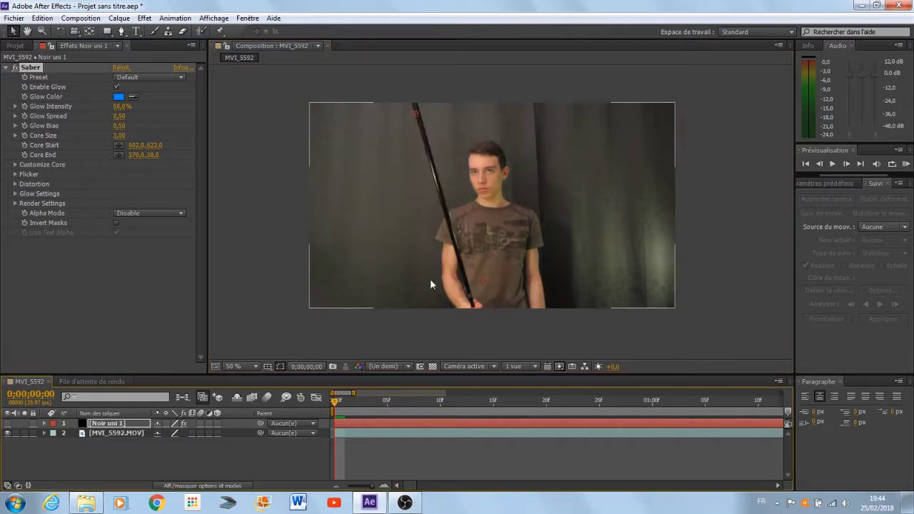
left_click_drag(481, 278, 471, 294)
scroll(473, 292, "up", 1)
scroll(474, 290, "up", 3)
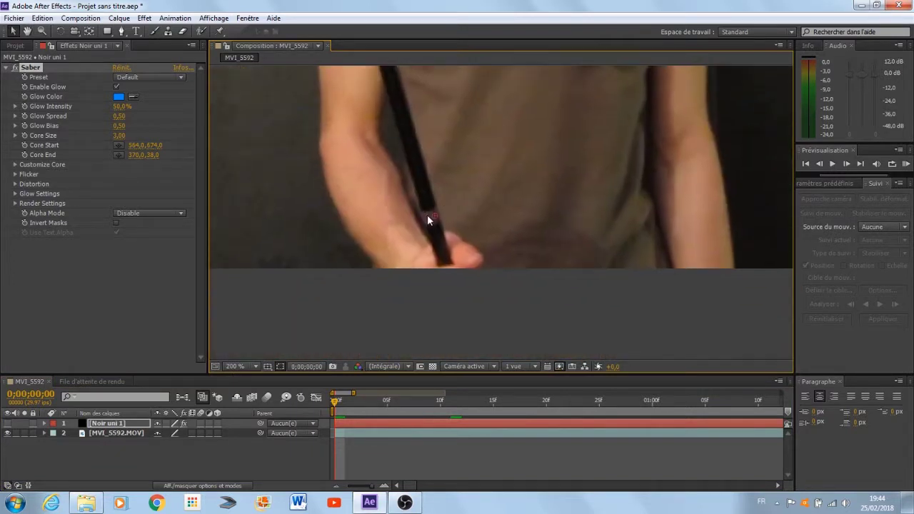
scroll(444, 247, "down", 1)
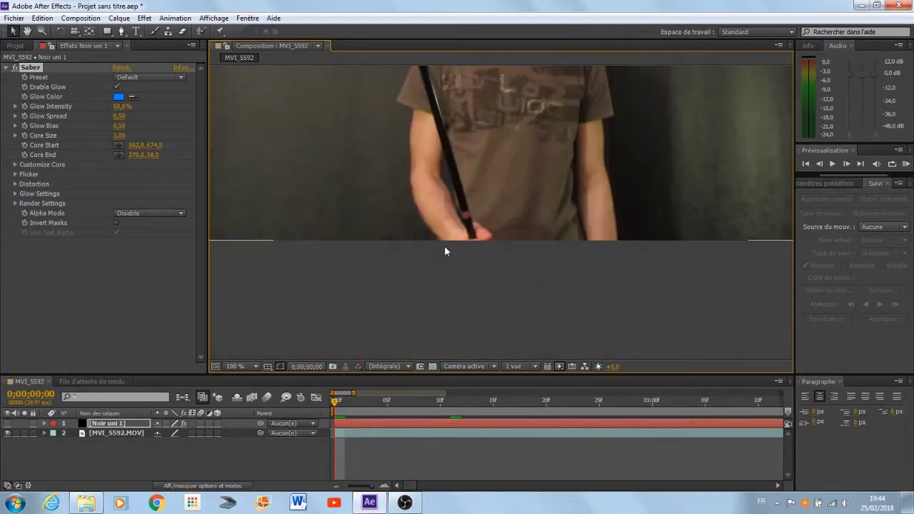
- Move the Saber's Core End to the stick at the frame's upper edge, at about 366, -3, and show the solid layer again
key("space")
left_click_drag(474, 126, 511, 279)
left_click_drag(505, 217, 514, 300)
key("space")
mouse_move(454, 154)
left_mouse_down()
mouse_move(464, 197)
mouse_move(435, 230)
mouse_move(418, 199)
left_mouse_up()
key("space")
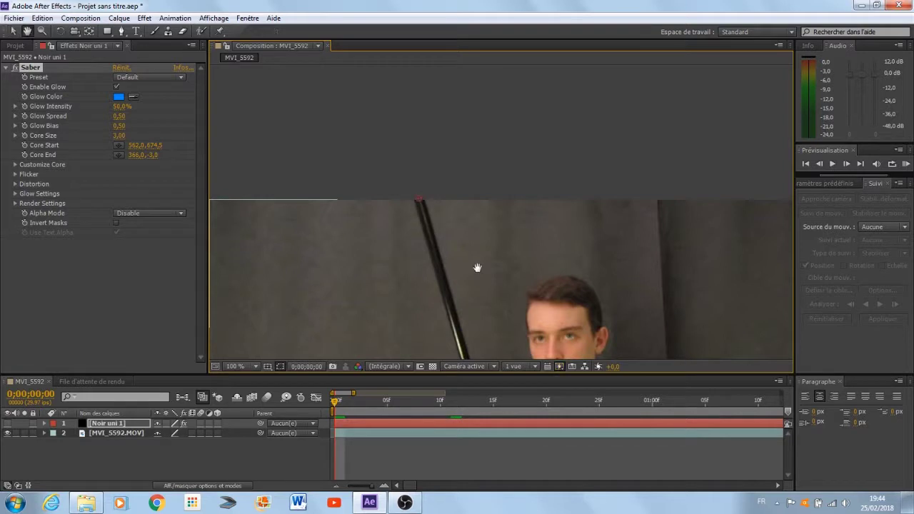
left_click_drag(523, 321, 478, 219)
scroll(478, 220, "down", 1)
key("space")
left_click_drag(504, 290, 453, 240)
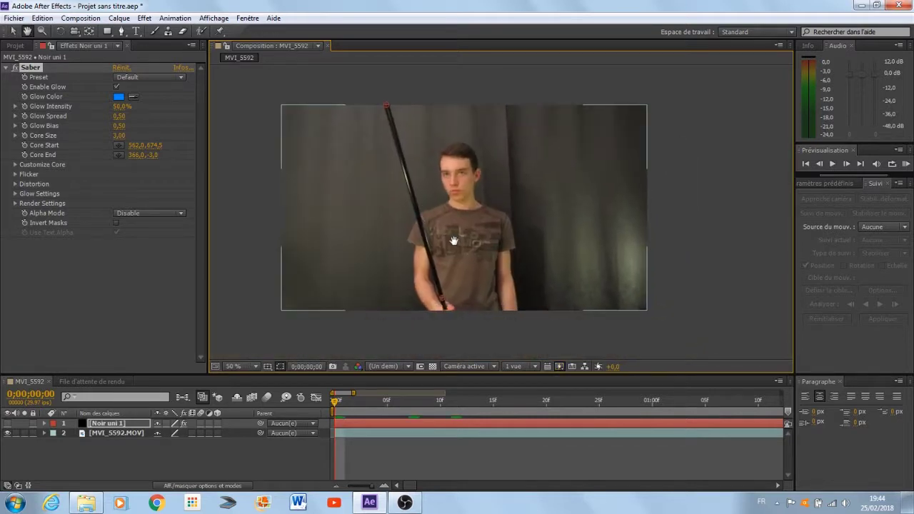
left_click(8, 423)
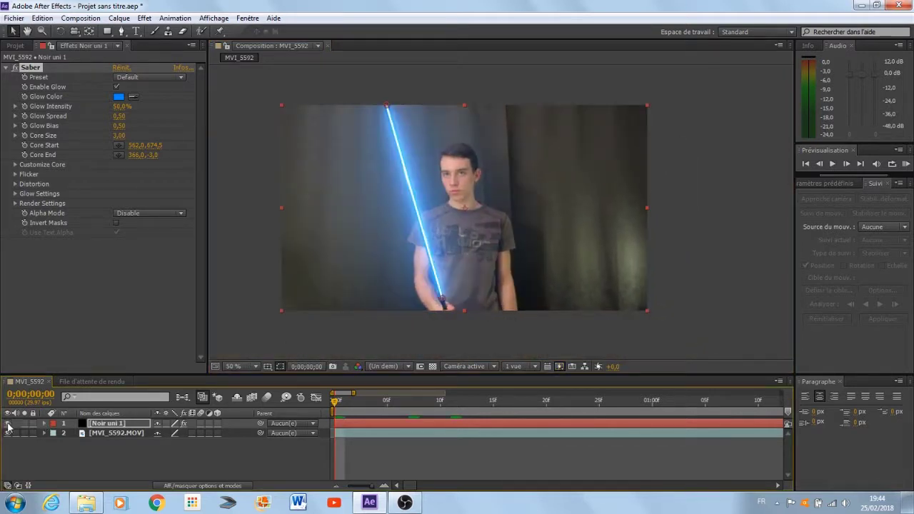
- Thicken the Saber blade by trying a Core Size of 5 and settling on 7
left_click(118, 136)
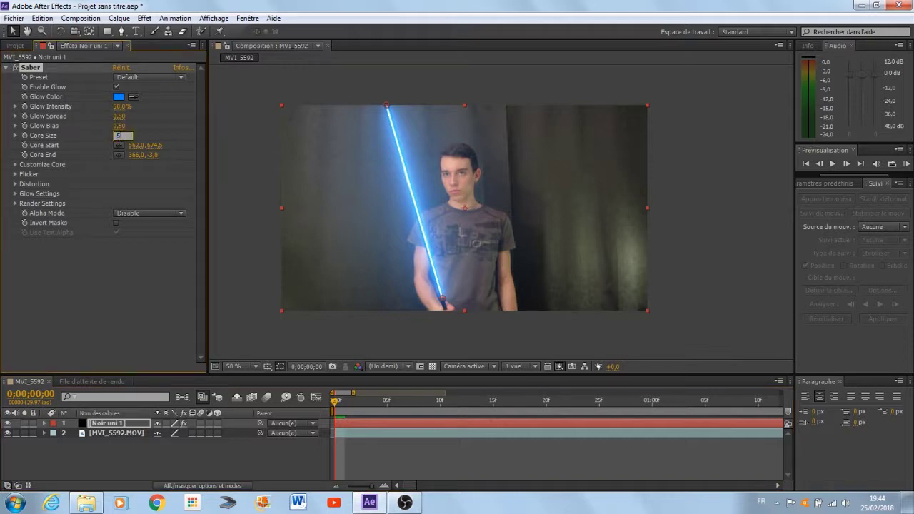
type("5")
key("Return")
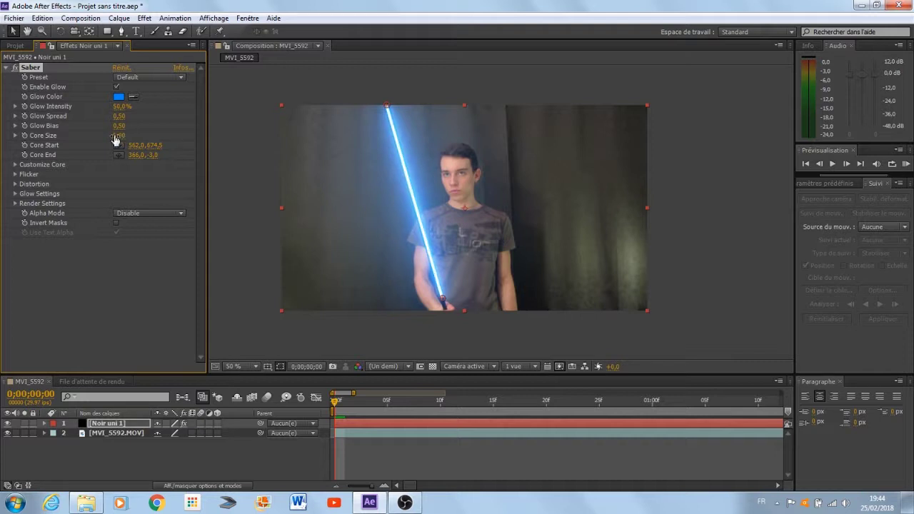
left_click(118, 136)
type("7")
key("Return")
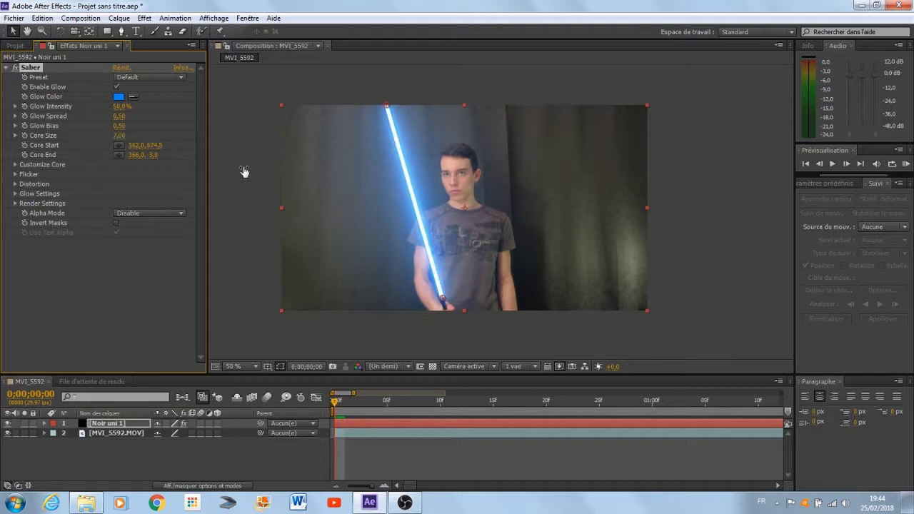
scroll(382, 175, "up", 1)
scroll(384, 187, "up", 1)
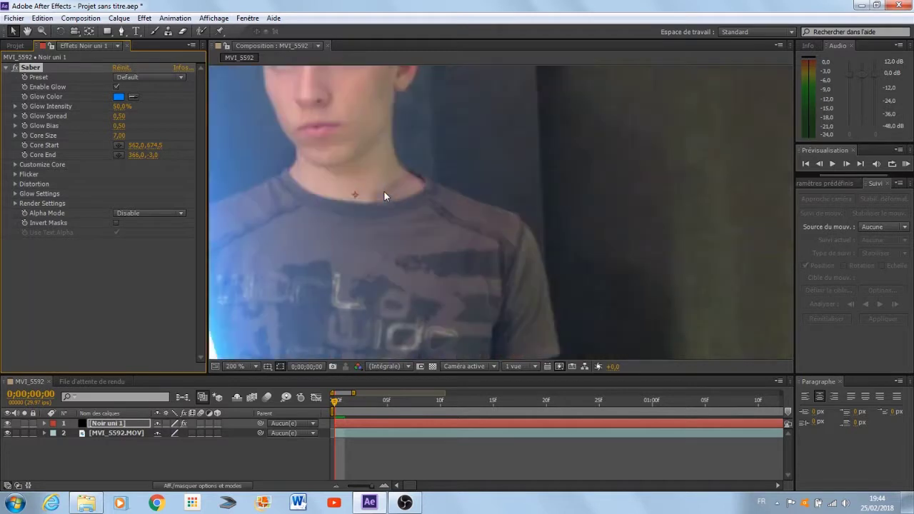
- Thicken the Saber blade by setting the Core Size to 10 and check how it covers the stick
left_click_drag(357, 292, 673, 235)
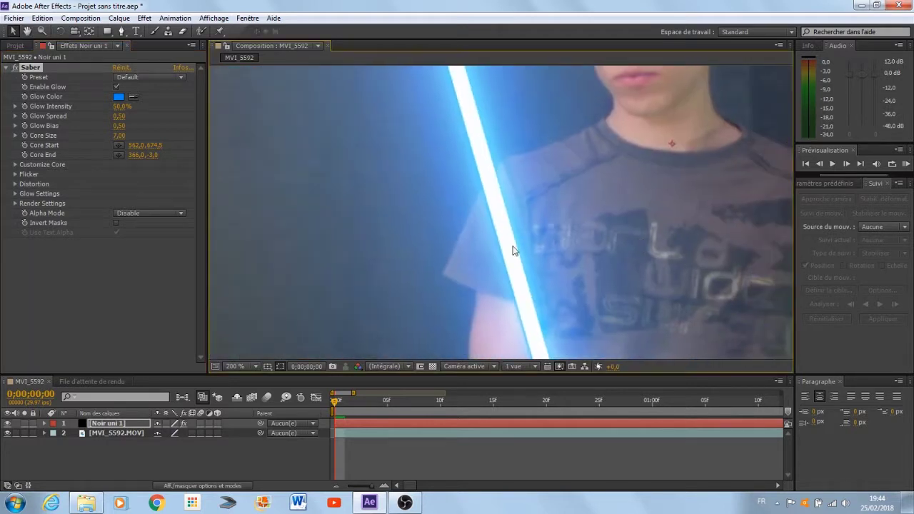
left_click(118, 135)
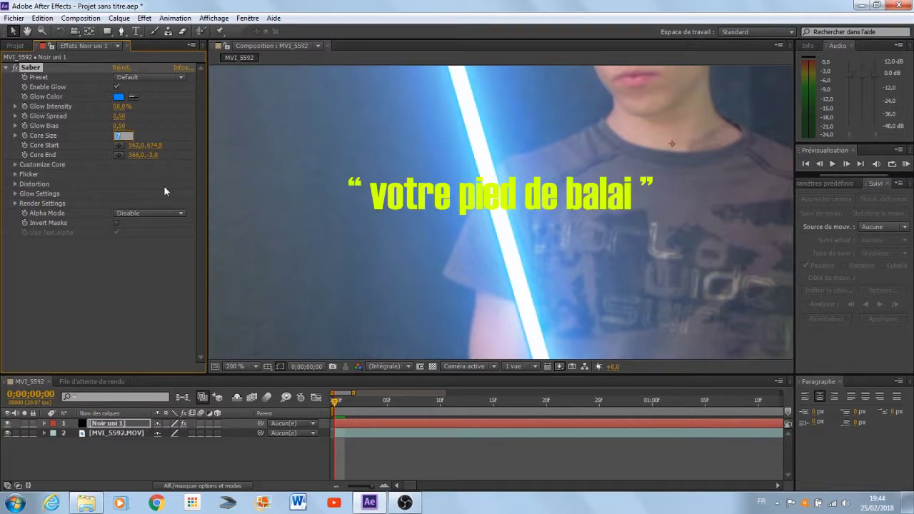
type("10")
key("Return")
scroll(326, 120, "down", 2)
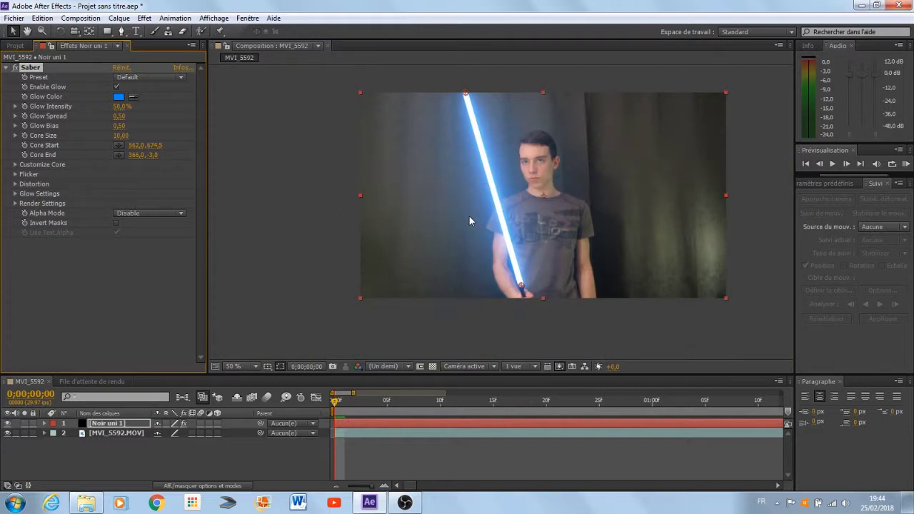
scroll(468, 218, "up", 1)
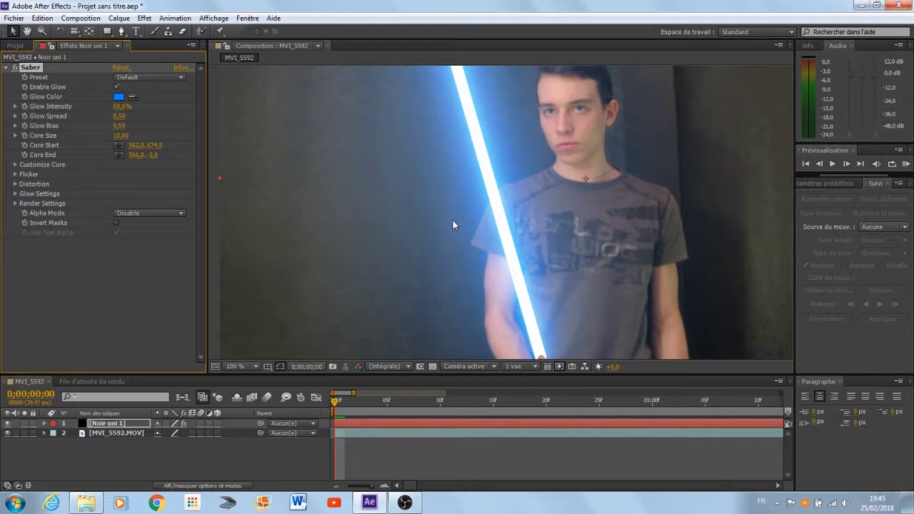
- Start keyframing the Saber's Core Start and Core End at frame 0, and advance to frame 1
left_click(25, 145)
left_click(25, 154)
left_click(341, 402)
- Hide the solid layer and keyframe the Core End on the stick at the frame's upper edge at frame 1
scroll(539, 319, "down", 1)
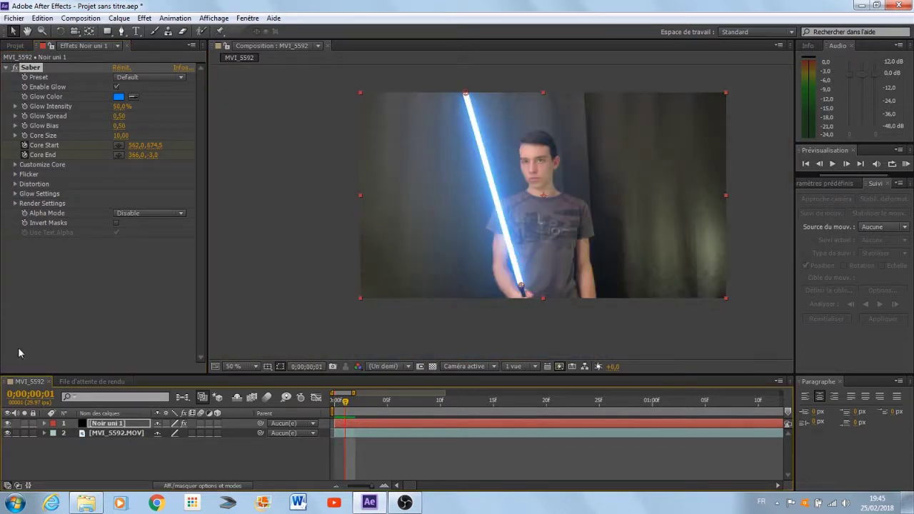
left_click(8, 424)
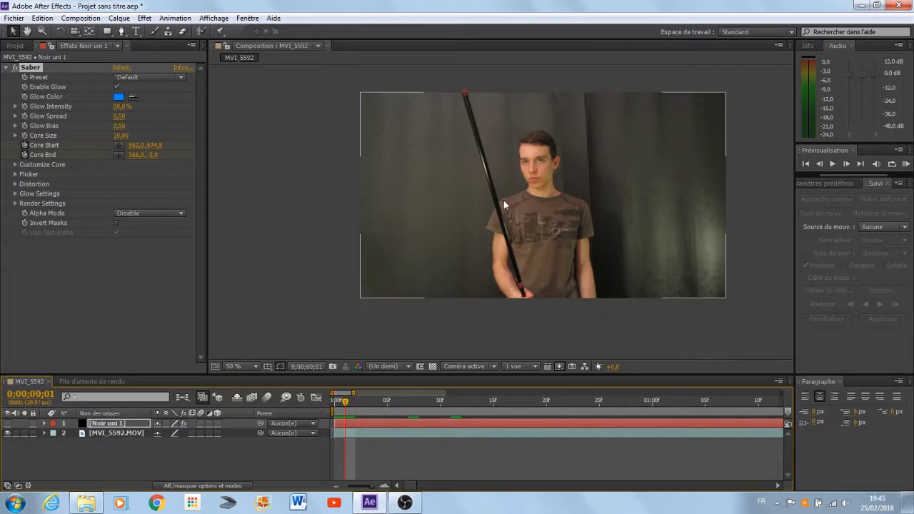
scroll(503, 197, "up", 1)
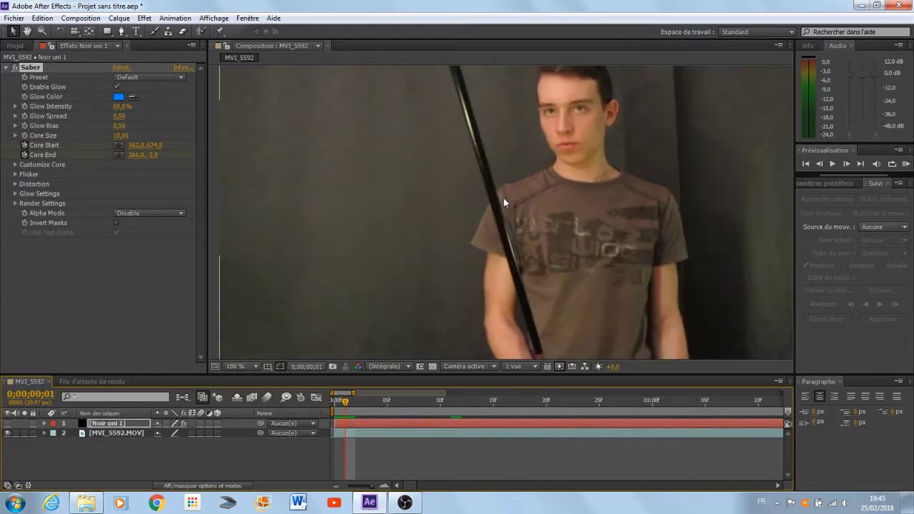
key("space")
left_click_drag(408, 129, 407, 233)
left_click_drag(390, 150, 524, 251)
scroll(417, 233, "up", 2)
key("space")
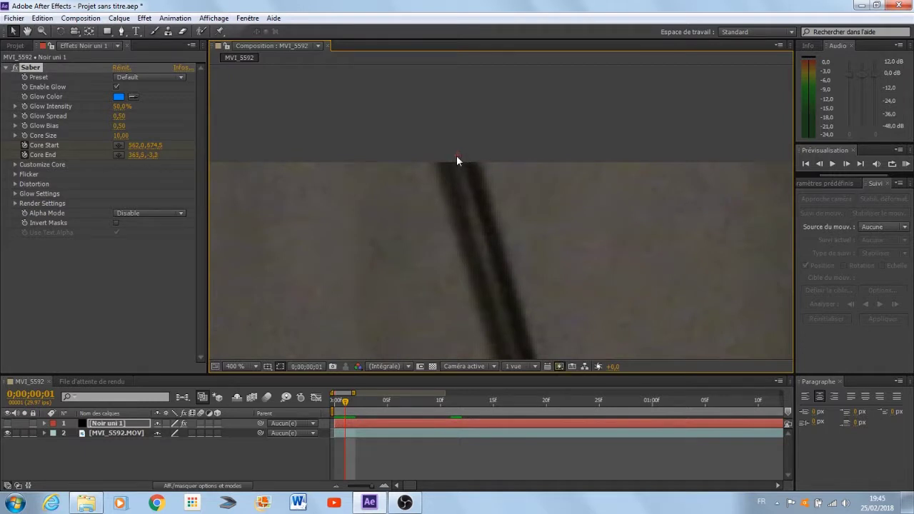
- Keyframe the Core End on the stick's upper end at frame 3, at about 346.5, -4.3, and at frame 6
left_click_drag(347, 404, 367, 406)
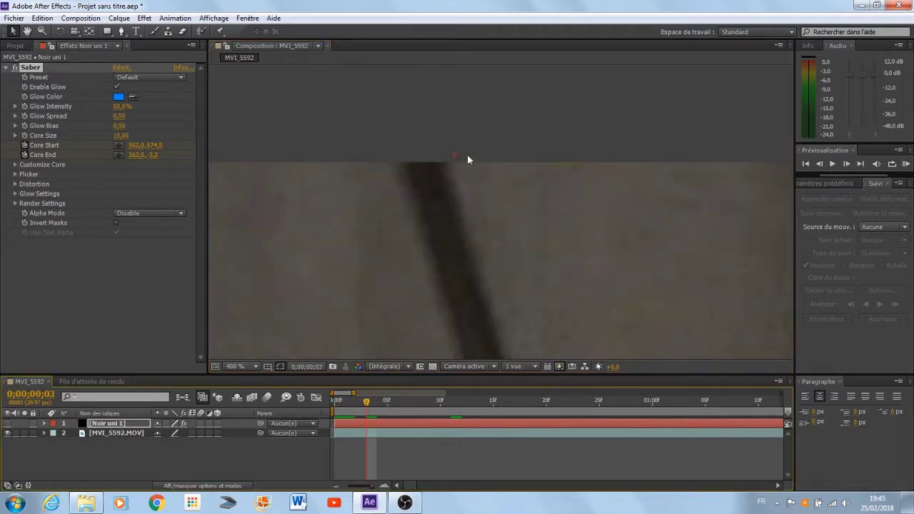
left_click_drag(458, 155, 422, 153)
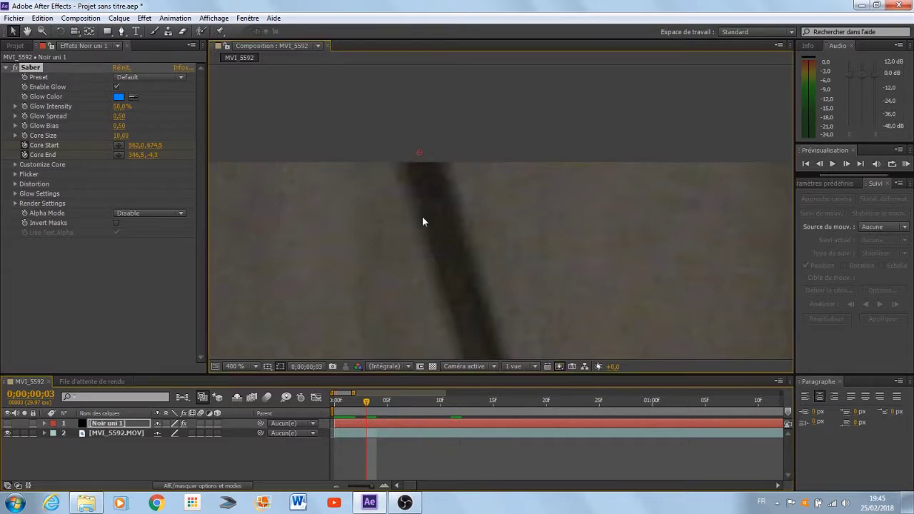
left_click(402, 405)
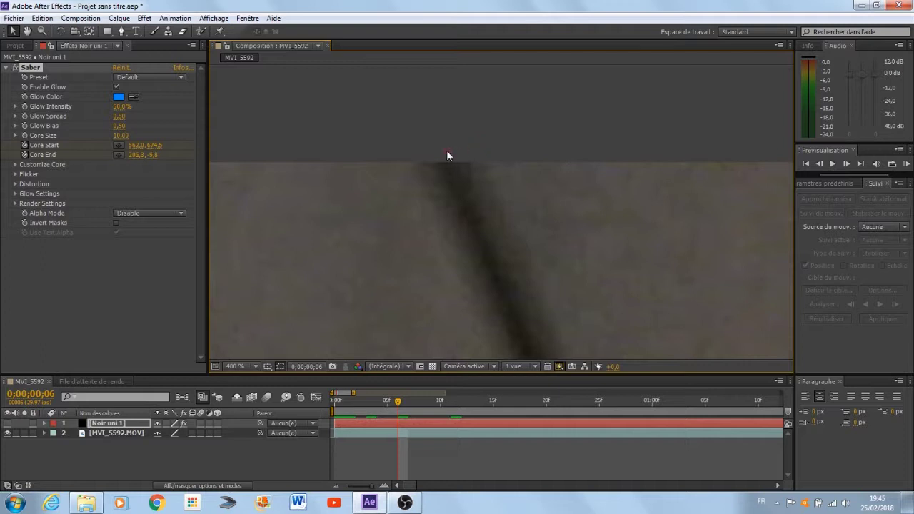
- Keyframe the Core End on the stick at frame 7, at about 263, -4.5, and at frame 8, at about 225.5, -5.3
left_click(408, 400)
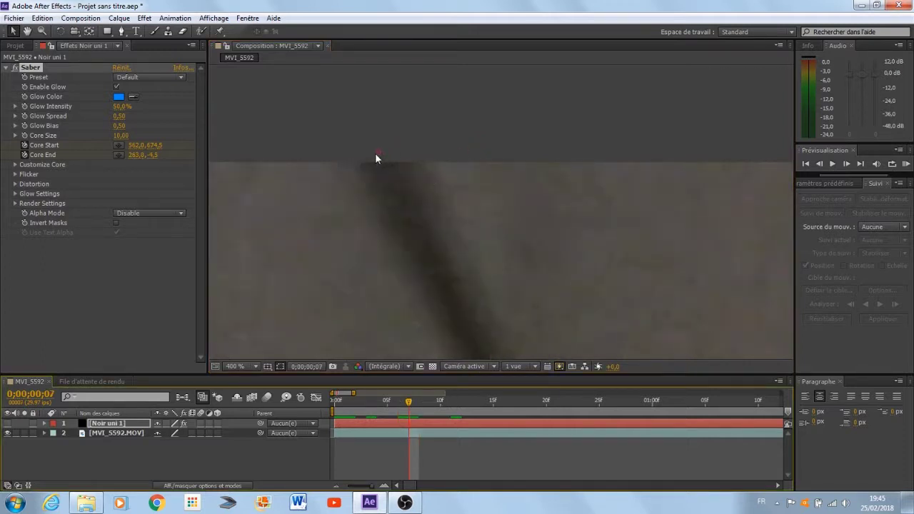
left_click(420, 400)
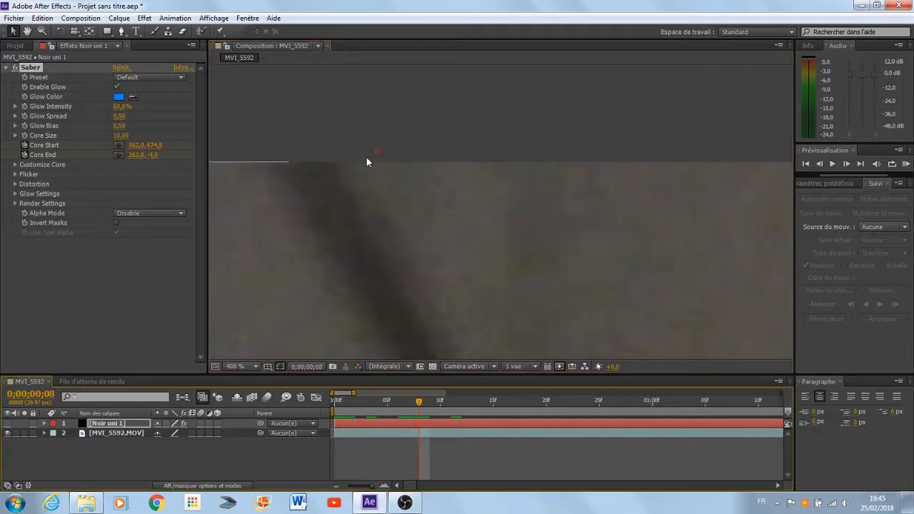
left_click_drag(283, 198, 527, 207)
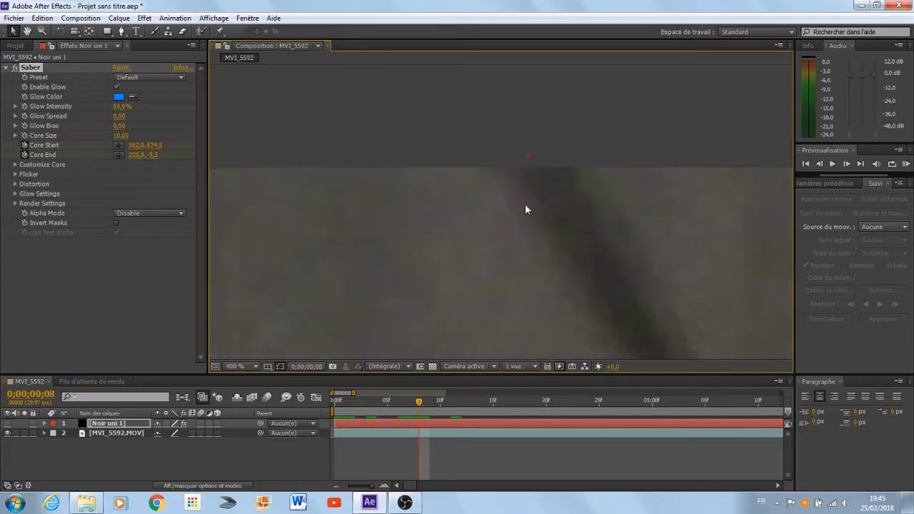
- At frame 10, move the Core End along the frame's upper edge to the blurred stick, at about 111, -9.3
left_click(439, 401)
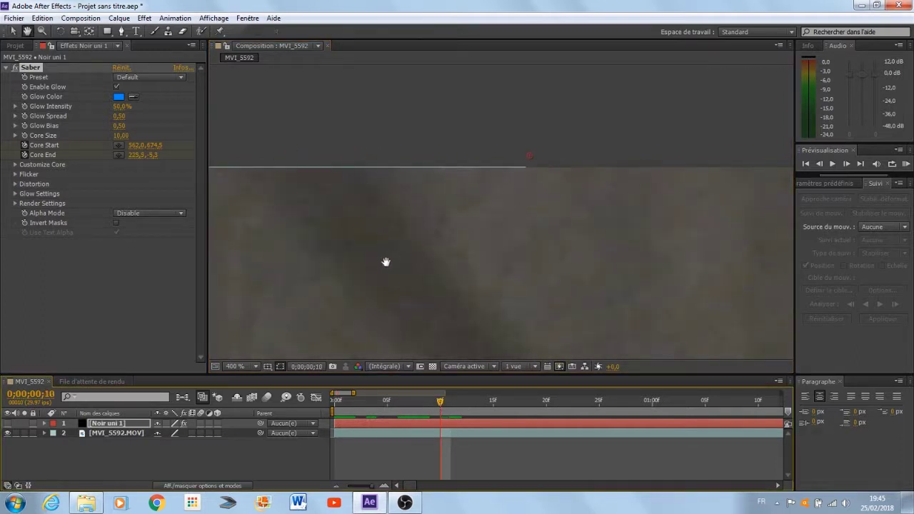
scroll(510, 242, "down", 2)
left_click_drag(503, 286, 485, 138)
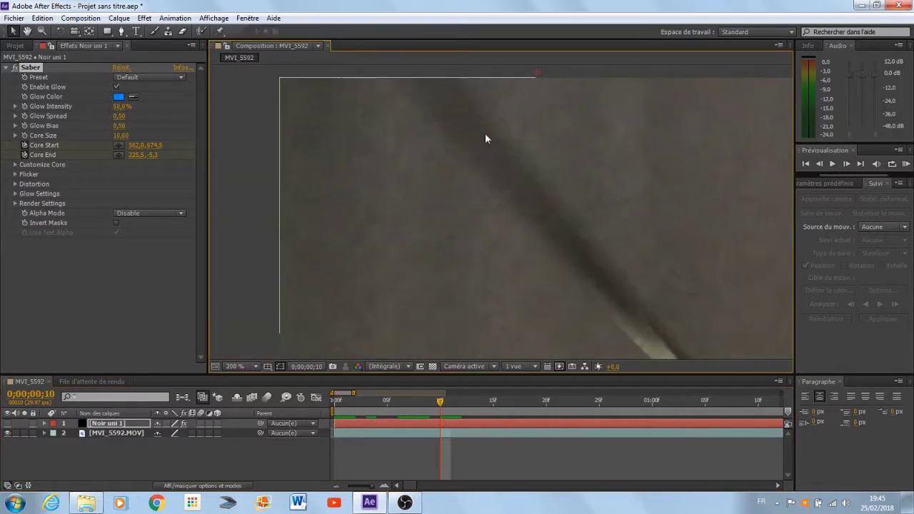
left_click_drag(453, 212, 529, 300)
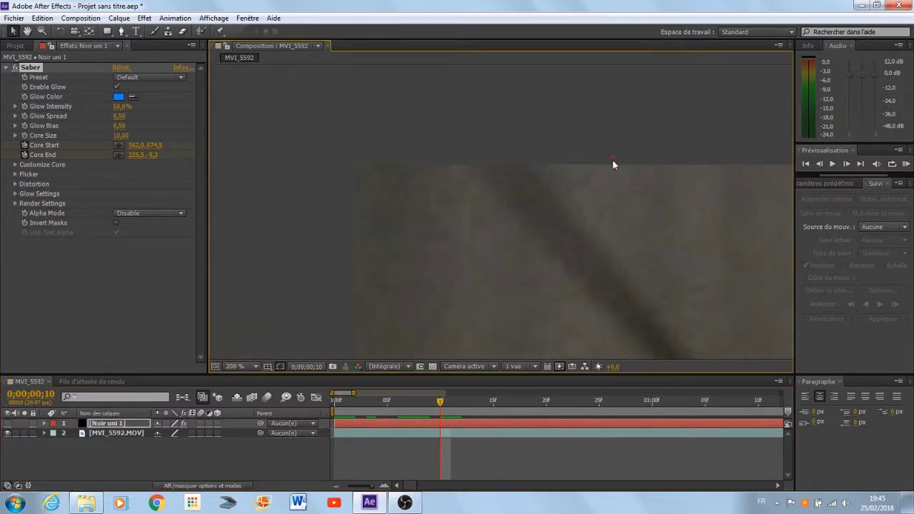
left_click_drag(612, 160, 481, 155)
- Toggle the solid layer's visibility and compare the Saber blade with the stick at frame 10
left_click(8, 424)
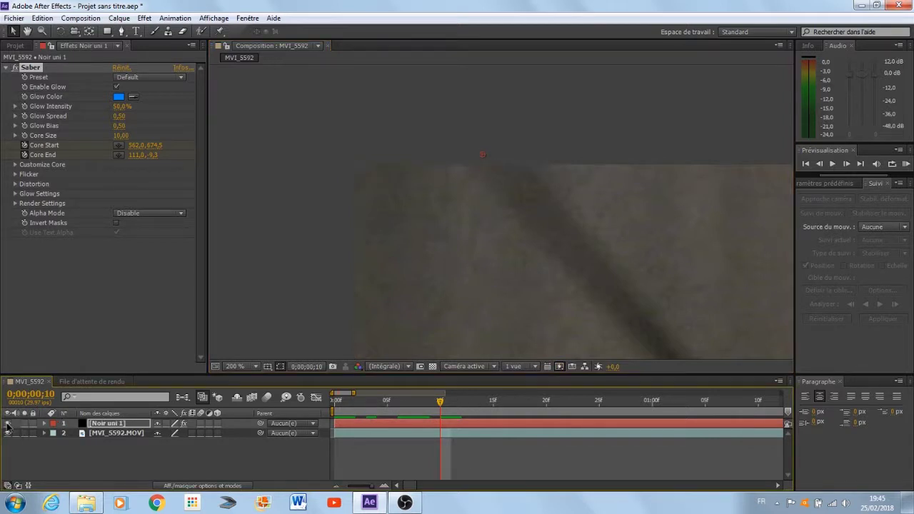
left_click(8, 424)
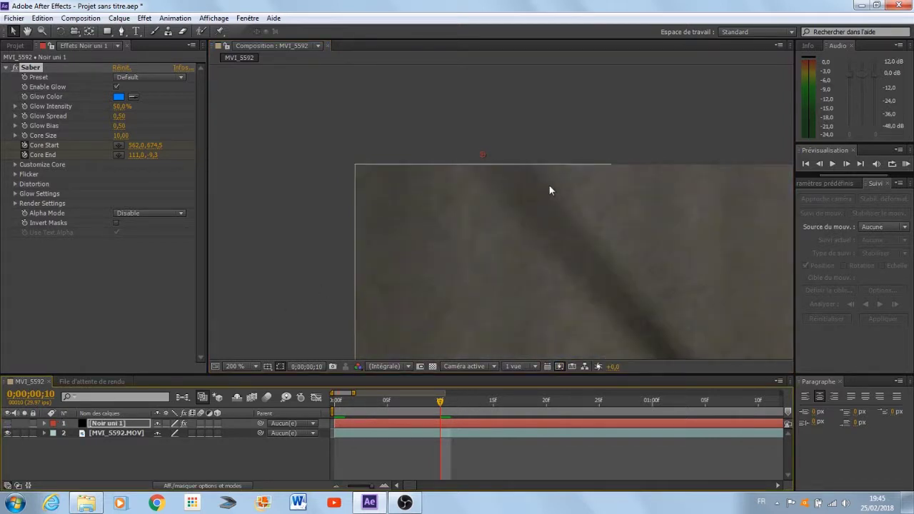
key("h")
left_click_drag(556, 214, 474, 225)
scroll(474, 224, "down", 1)
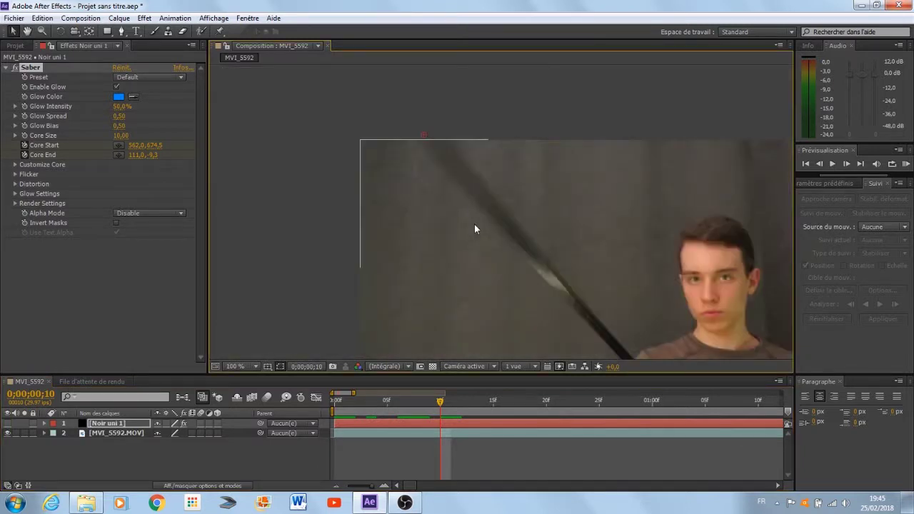
scroll(468, 177, "up", 1)
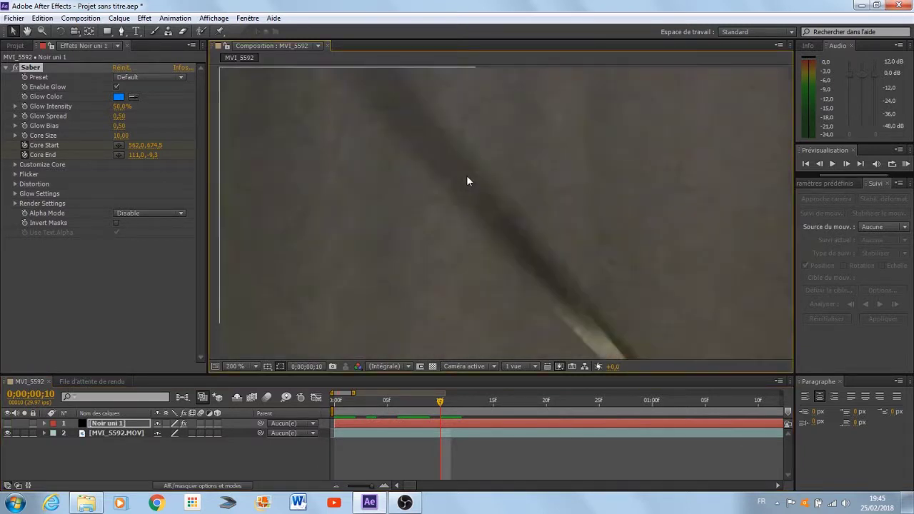
key("space")
left_click_drag(335, 141, 438, 230)
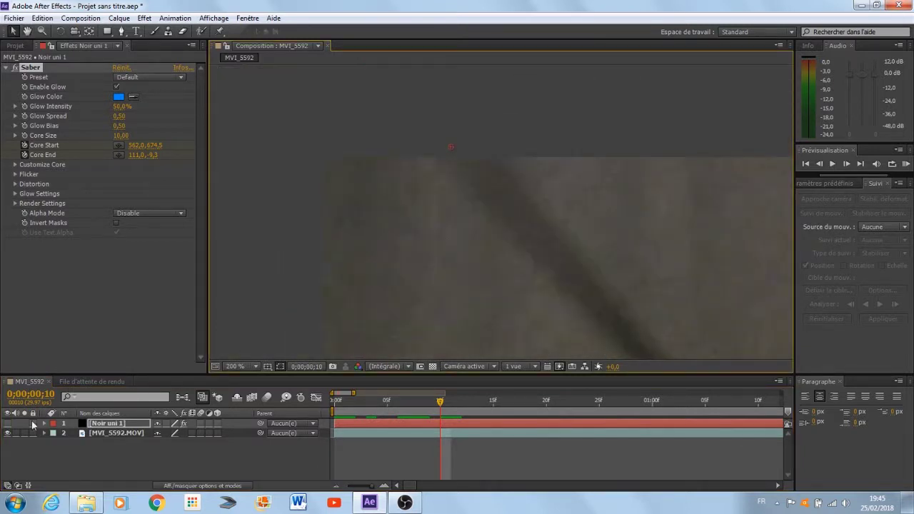
left_click(8, 424)
key("space")
left_click_drag(452, 292, 426, 267)
scroll(431, 267, "down", 1)
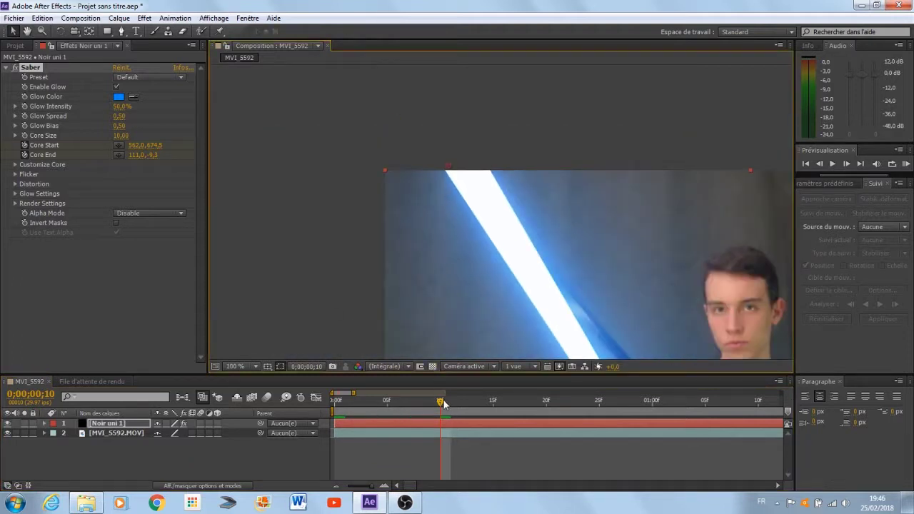
- Examine how the blade's upper and lower ends line up with the stick at frame 9
mouse_move(437, 401)
left_mouse_down()
mouse_move(395, 404)
mouse_move(425, 406)
left_mouse_up()
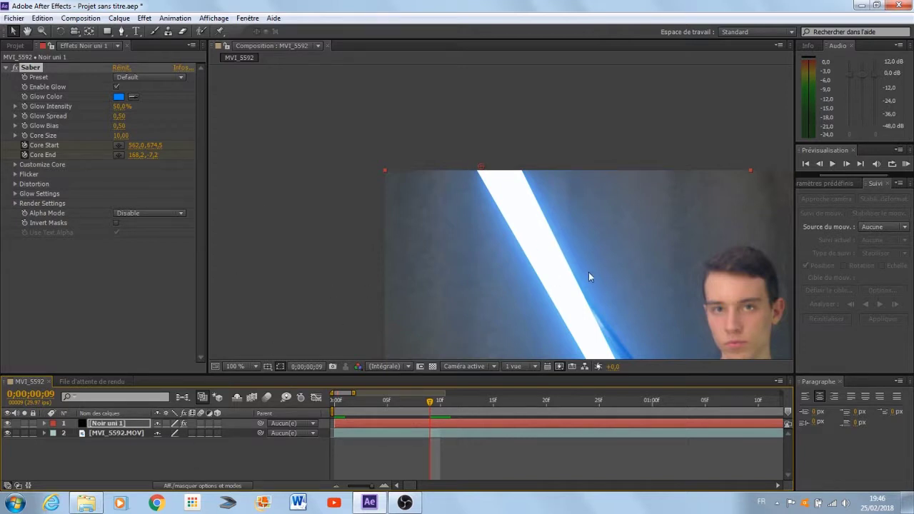
key("h")
left_click_drag(646, 292, 496, 234)
scroll(495, 213, "down", 2)
key("v")
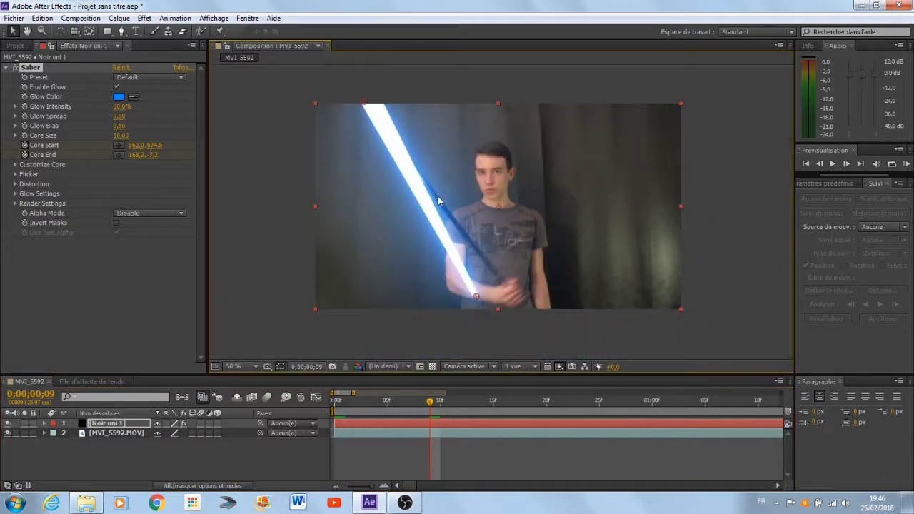
scroll(514, 214, "up", 4)
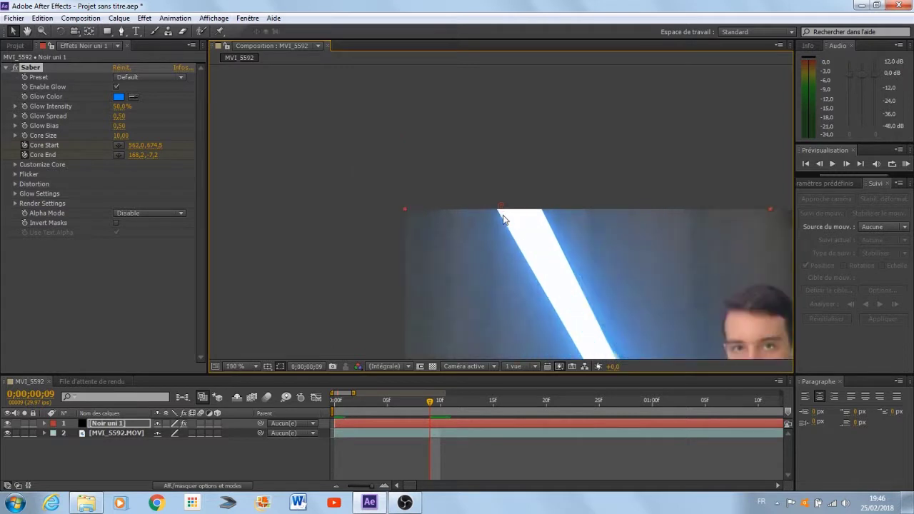
scroll(503, 220, "up", 2)
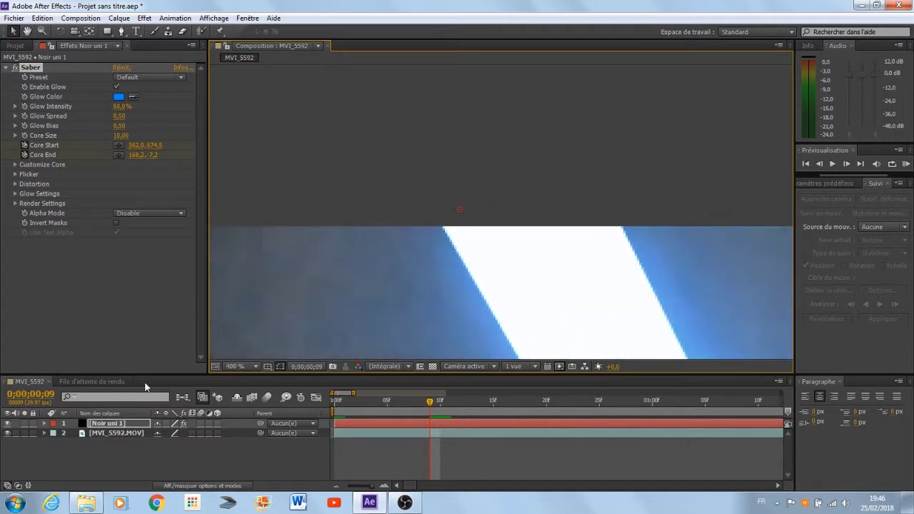
- Hide the solid layer and, at frame 10, reposition the Core End beyond the frame's upper edge at about 85, -32.3
left_click(8, 424)
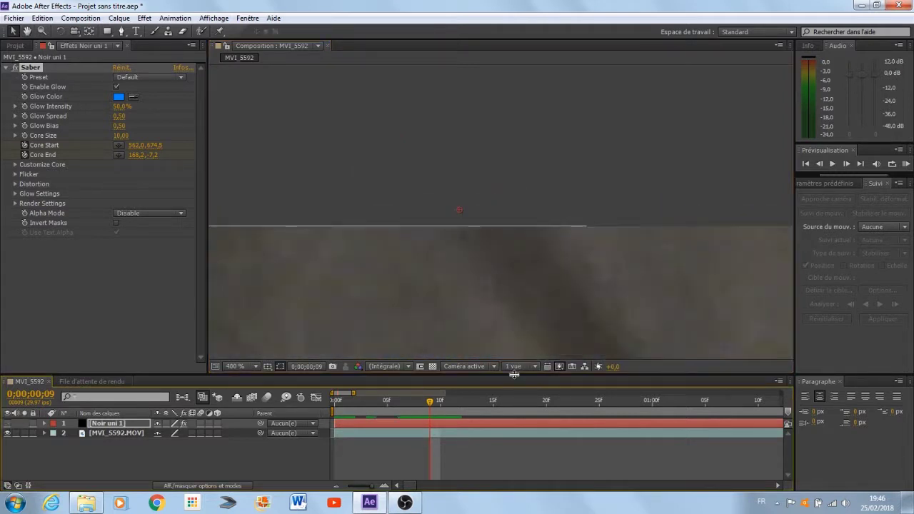
left_click(451, 400)
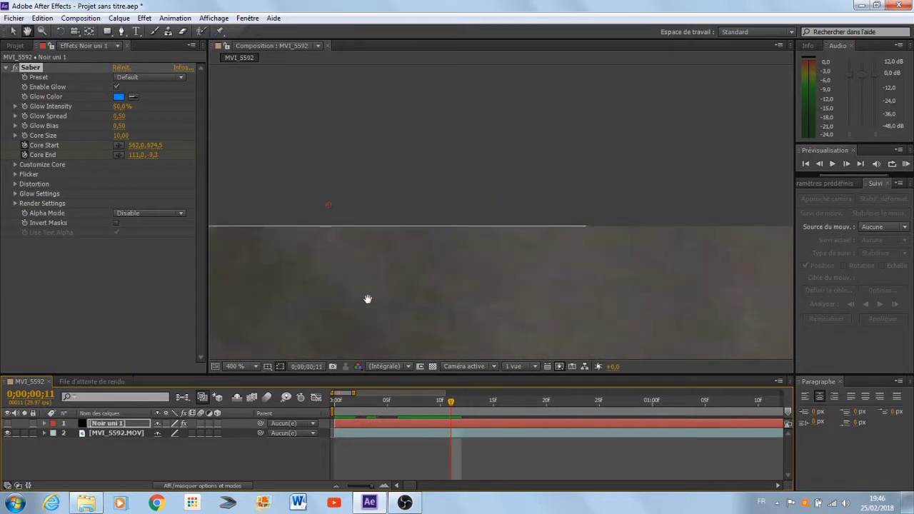
scroll(565, 195, "down", 2)
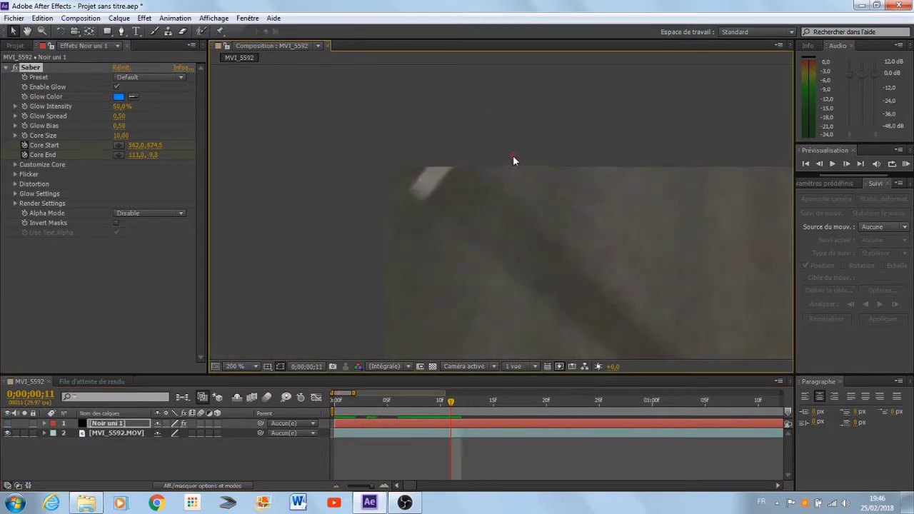
left_click_drag(450, 401, 442, 400)
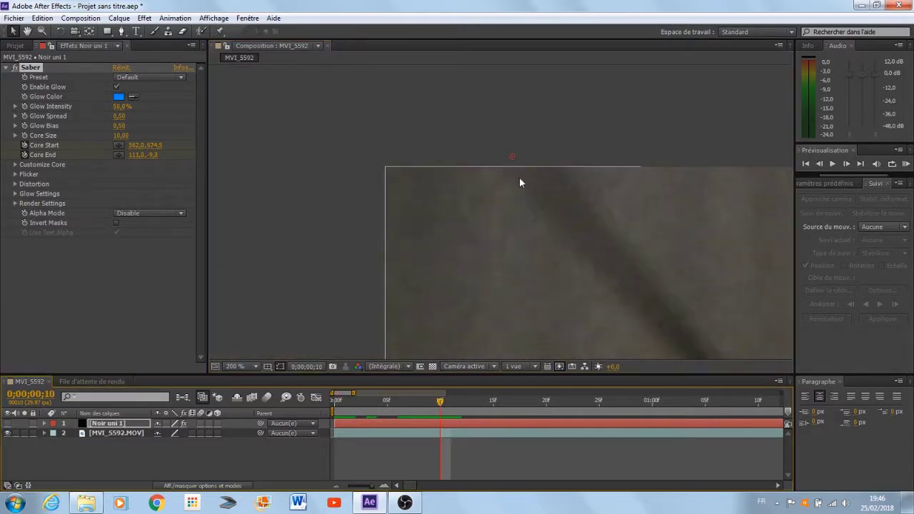
left_click_drag(512, 156, 482, 132)
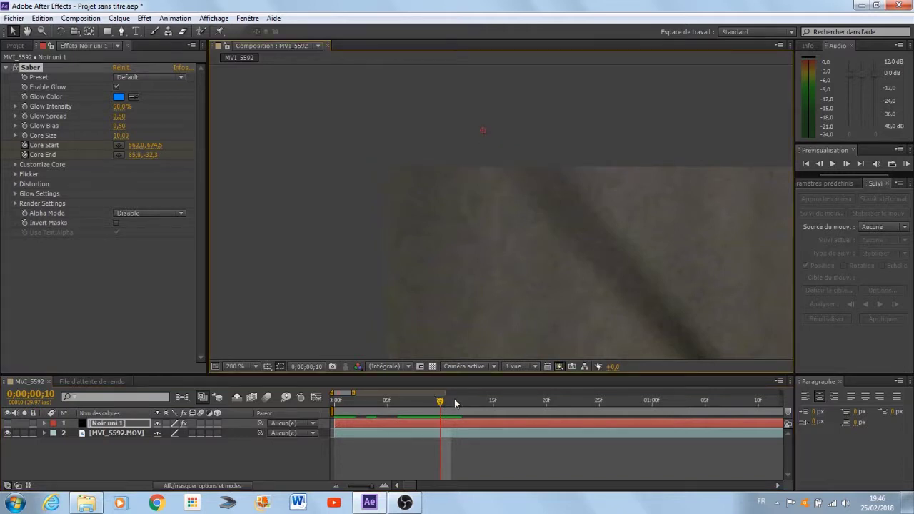
- Move the Core End onto the stick's tip at frame 11 and just outside the frame at about -17.5, 80.8 at frame 12
key("Page_Down")
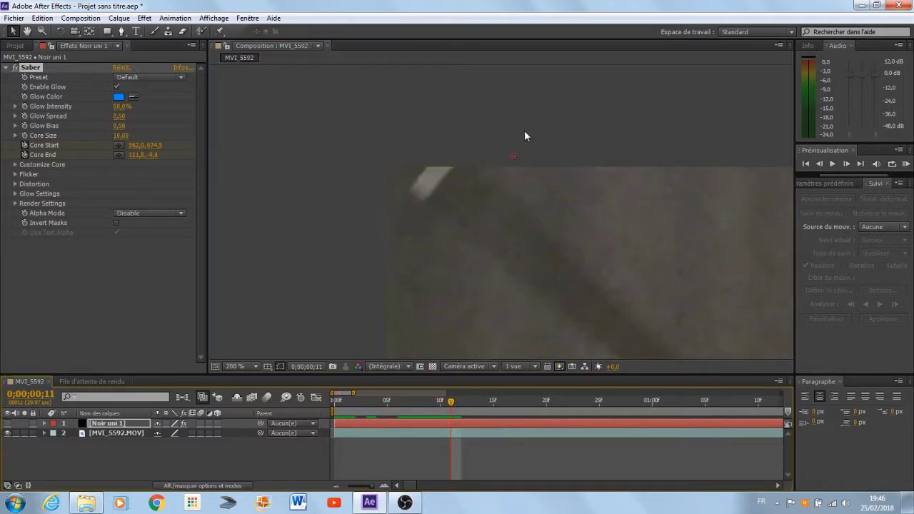
left_click(412, 185)
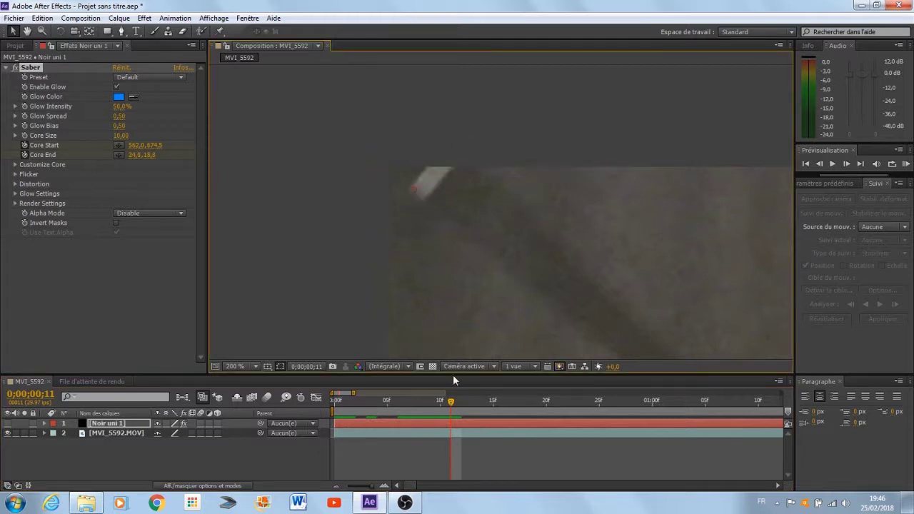
left_click(461, 402)
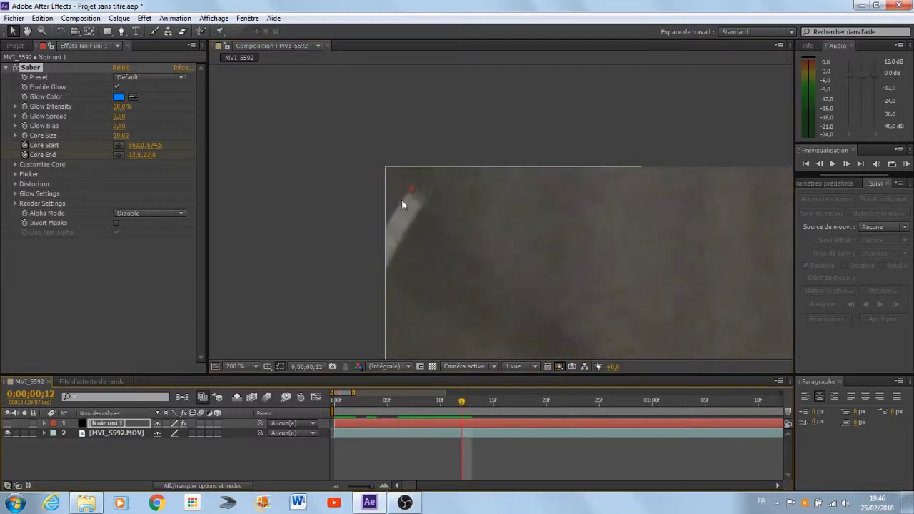
left_click_drag(401, 205, 362, 259)
- Keyframe the Core End outside the picture at about -38.5, 156.8 on frame 13 and about -73.5, 264.8 on frame 14
left_click(471, 402)
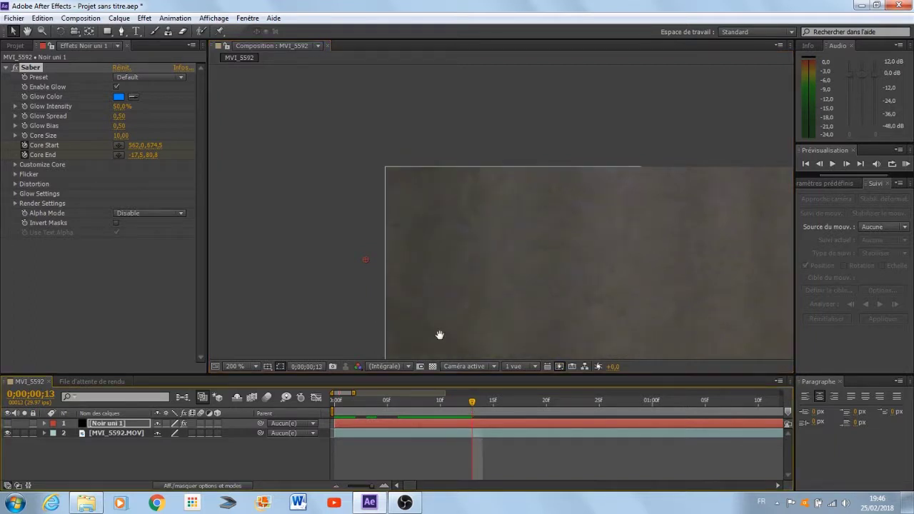
left_click_drag(439, 335, 492, 171)
left_click_drag(399, 169, 397, 182)
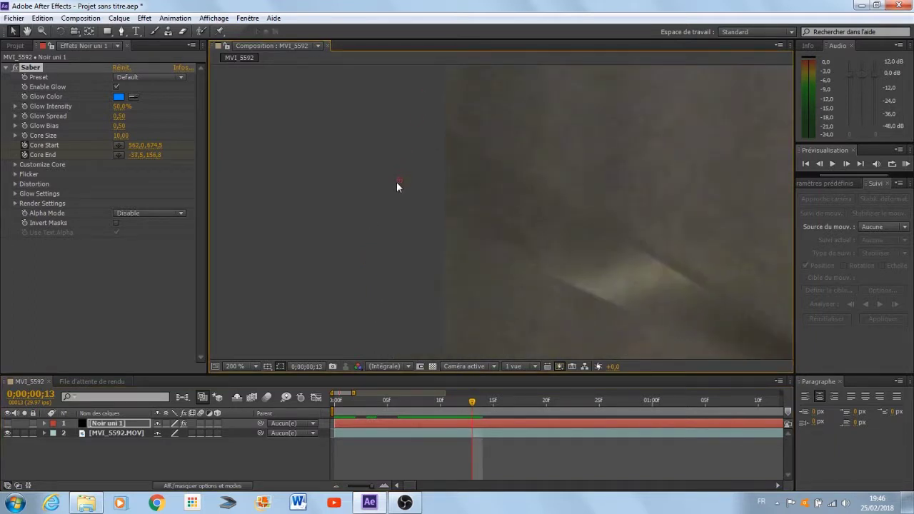
left_click_drag(444, 234, 399, 195)
left_click(486, 401)
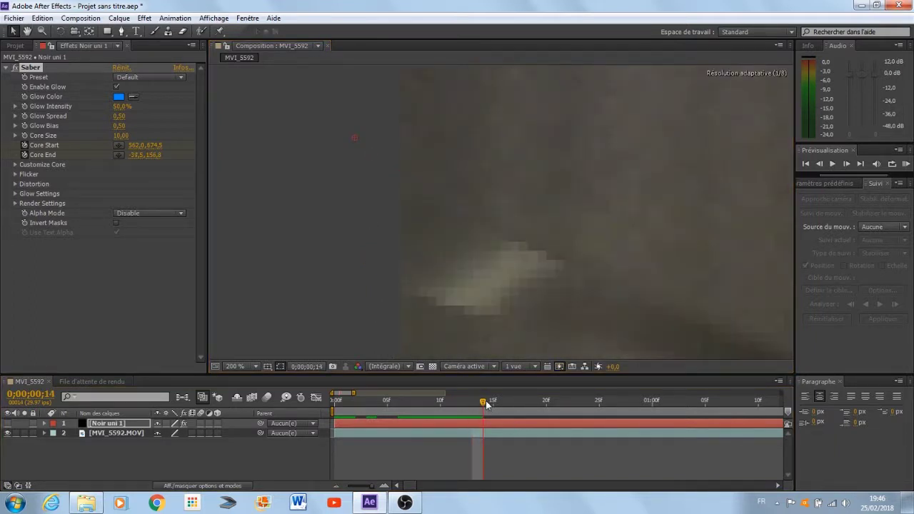
left_click_drag(467, 276, 504, 237)
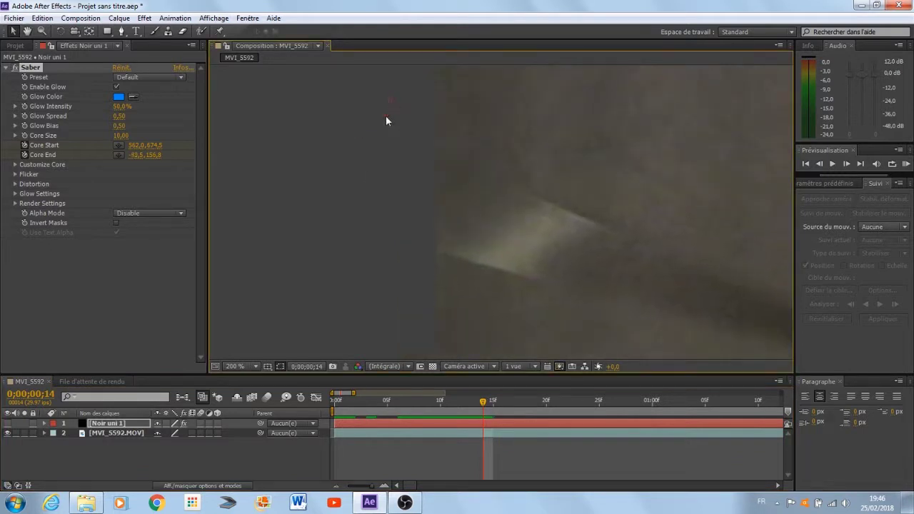
- Keyframe the Core End at about -75.5, 461.8 on frame 16 and on the stick's white tip at about 48.5, 551.8 on frame 19
left_click(507, 407)
scroll(496, 238, "down", 2)
key("space")
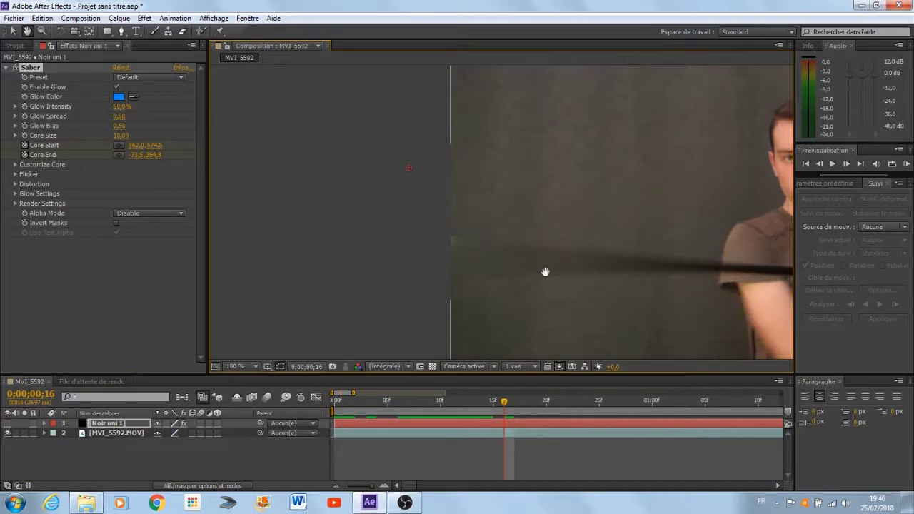
left_click_drag(545, 272, 496, 261)
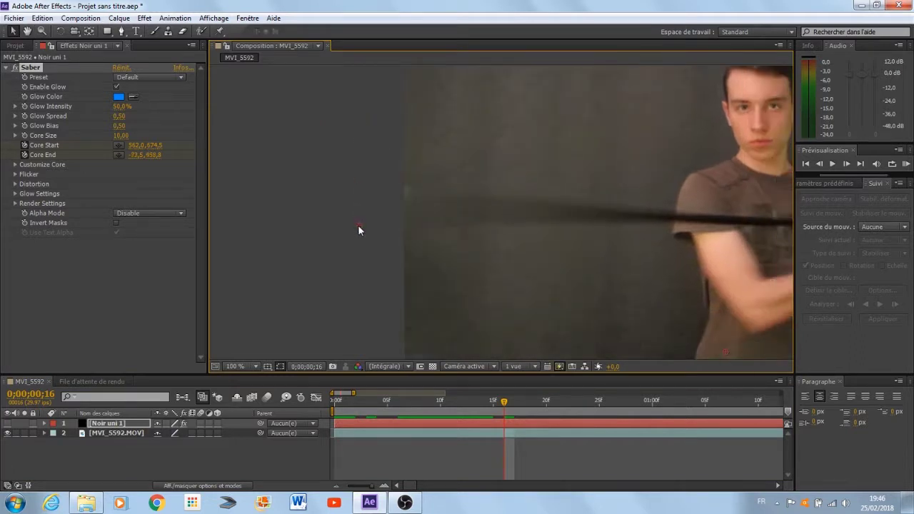
left_click(534, 401)
key("space")
left_click_drag(555, 340, 513, 299)
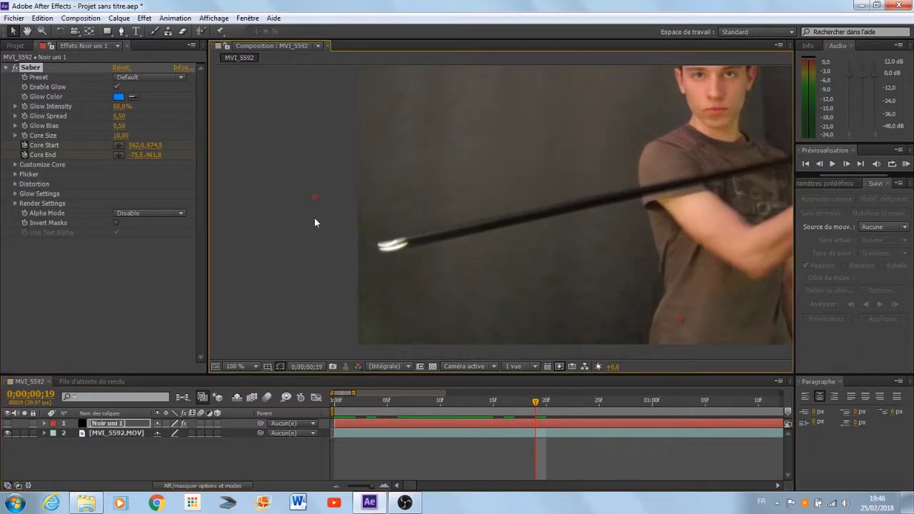
left_click_drag(316, 201, 386, 248)
- Go back to frame 18 and move the Core End along the white tip to about 36.4, 547.7
left_click_drag(353, 393, 339, 392)
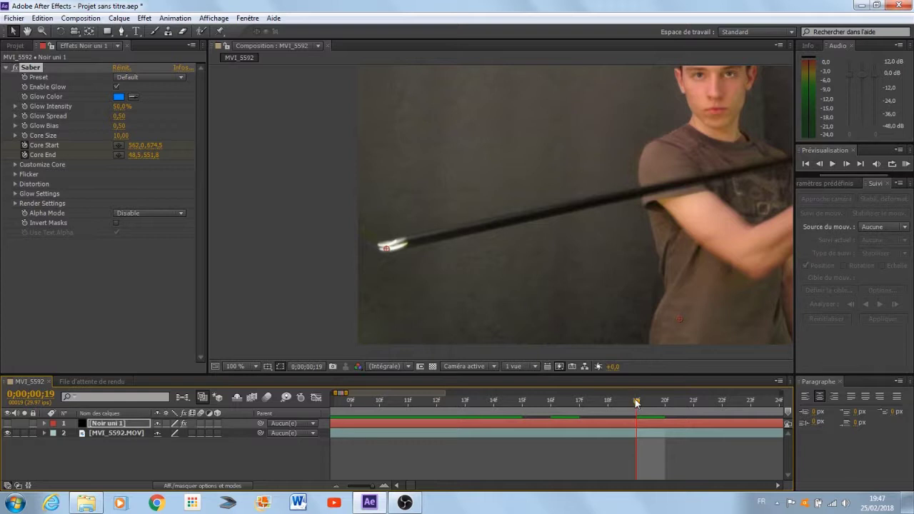
left_click_drag(621, 404, 613, 403)
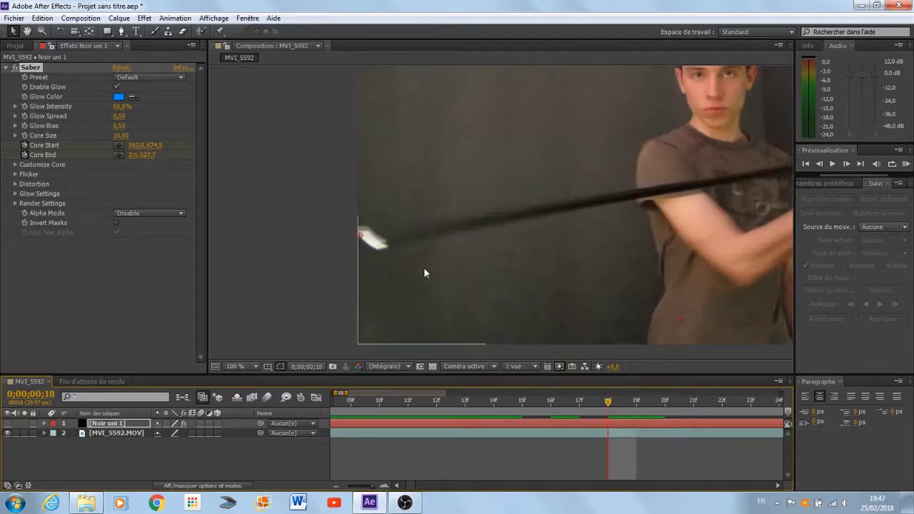
left_click_drag(360, 239, 377, 245)
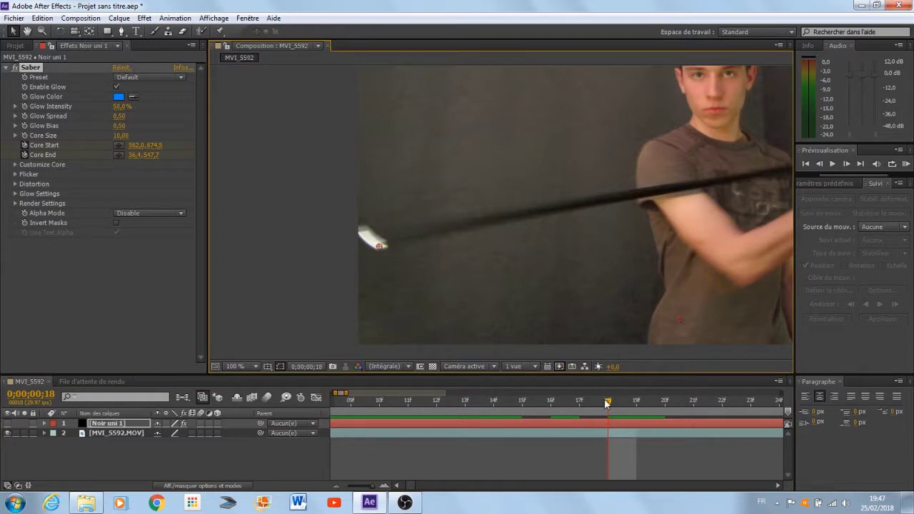
- Refine the Core End on the white tip to about 73, 542.8 at frame 19 and about 104, 491.8 at frame 20
left_click_drag(606, 403, 643, 419)
scroll(415, 266, "up", 1)
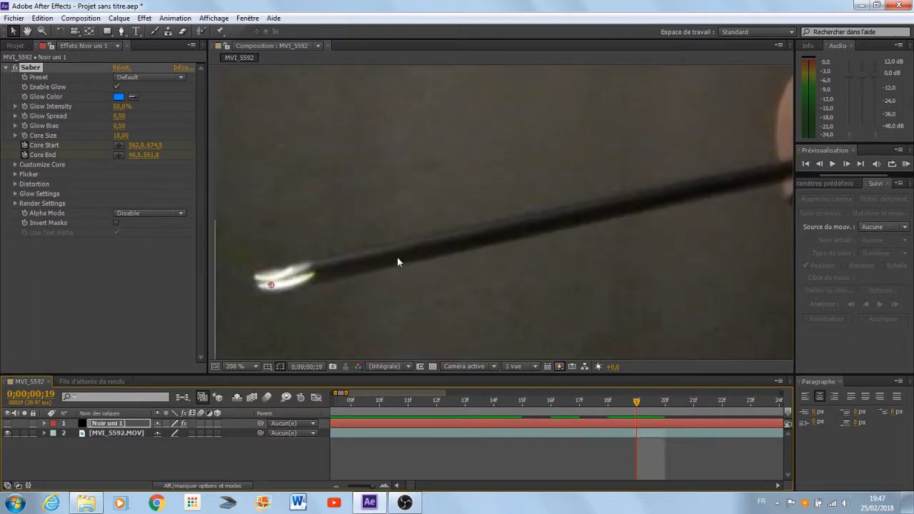
left_click_drag(265, 281, 298, 274)
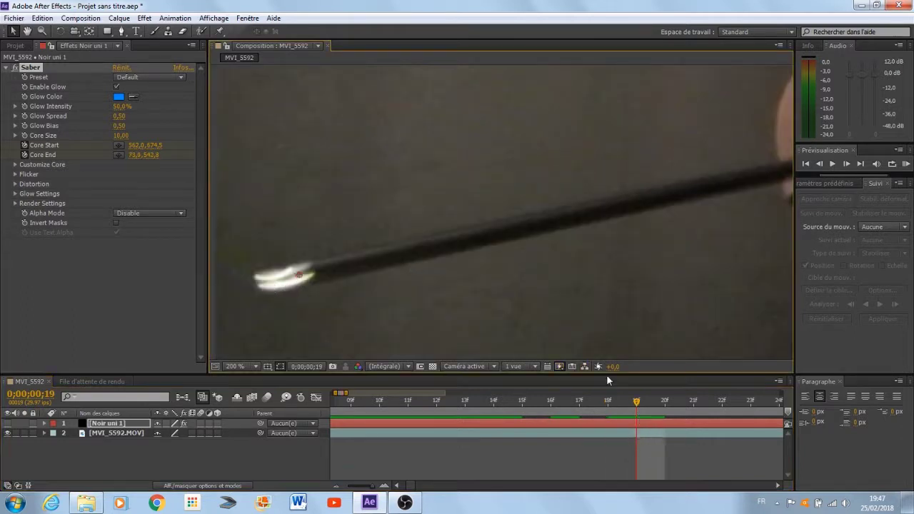
left_click(670, 399)
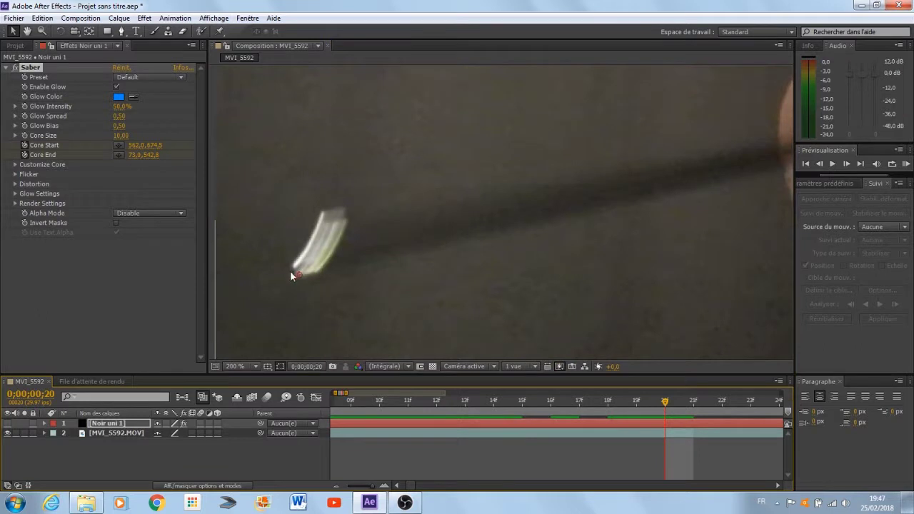
left_click_drag(297, 274, 332, 217)
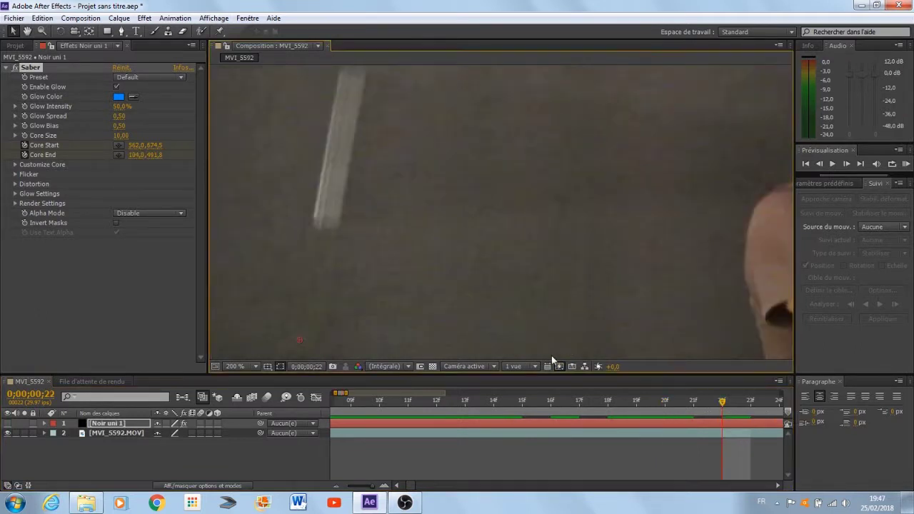
- At frame 22, move the Core End to the upper end of the blurred white tip, at about 148, 256.8
key("comma")
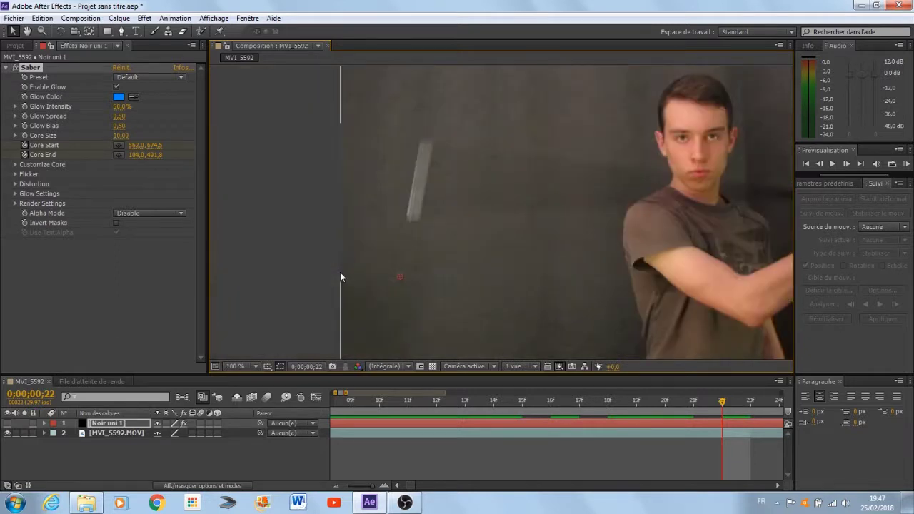
left_click_drag(428, 235, 415, 274)
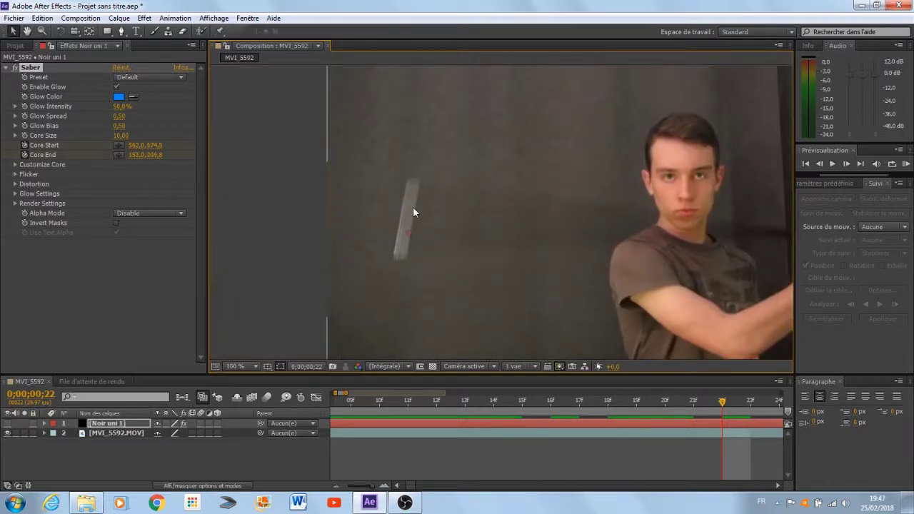
left_click_drag(412, 206, 410, 182)
- Examine the hand and the stick's handle at frame 22, then the whole picture, to compare them with the blade's points
key("space")
left_click_drag(517, 245, 477, 257)
mouse_move(639, 287)
left_mouse_down()
mouse_move(475, 264)
mouse_move(427, 208)
left_mouse_up()
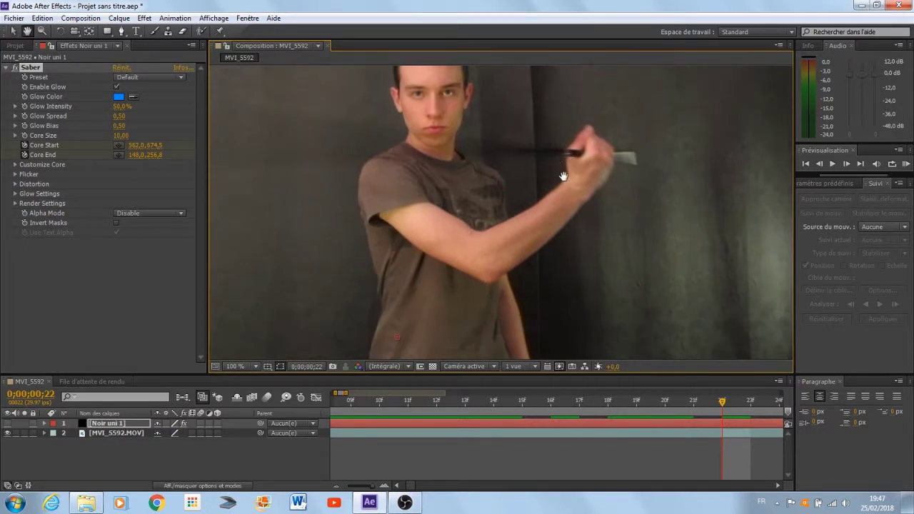
scroll(568, 172, "up", 5)
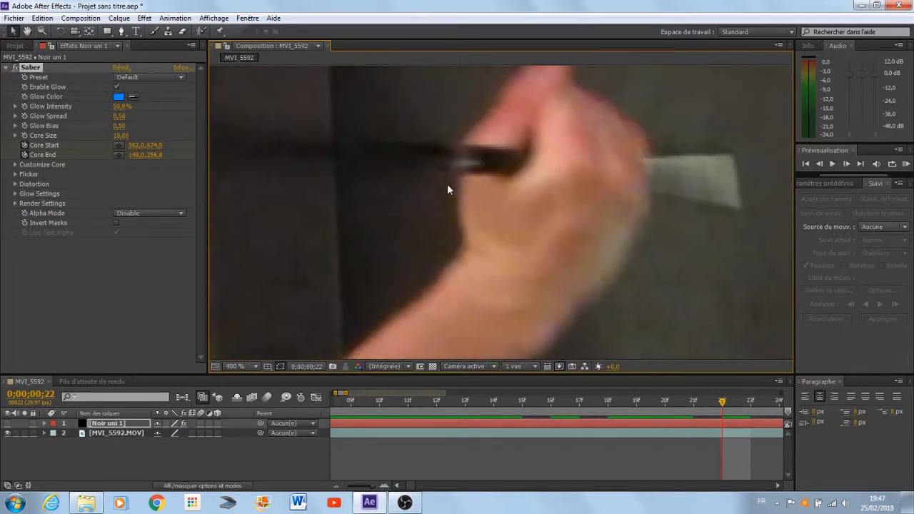
scroll(442, 160, "down", 2)
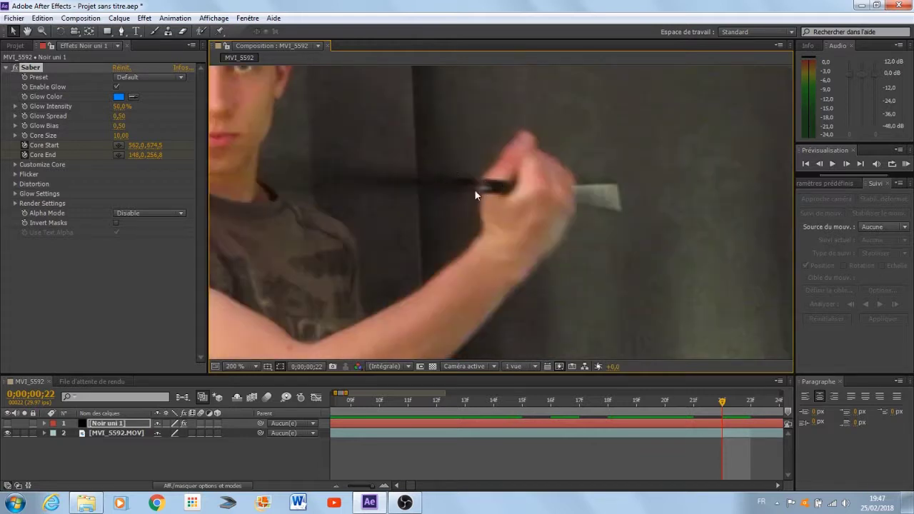
scroll(474, 190, "down", 1)
left_click_drag(472, 242, 539, 204)
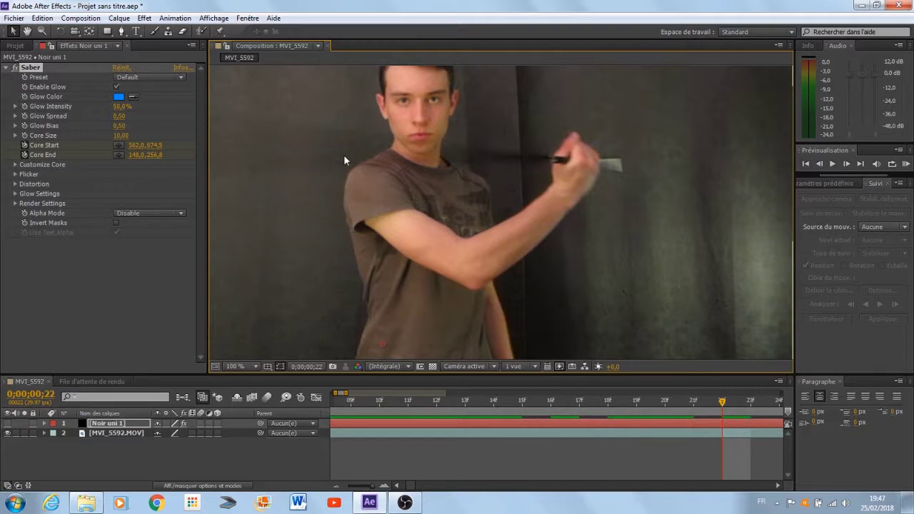
scroll(532, 172, "down", 1)
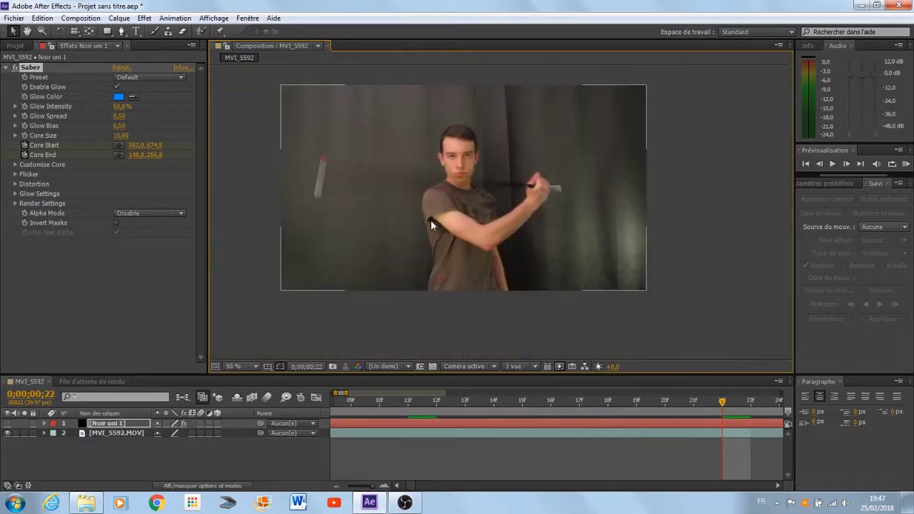
left_click_drag(430, 226, 475, 250)
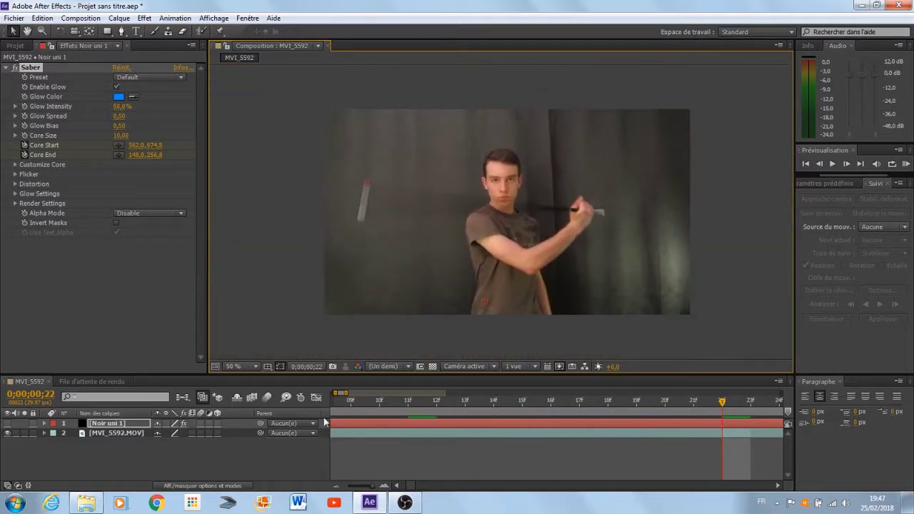
left_click_drag(407, 400, 352, 400)
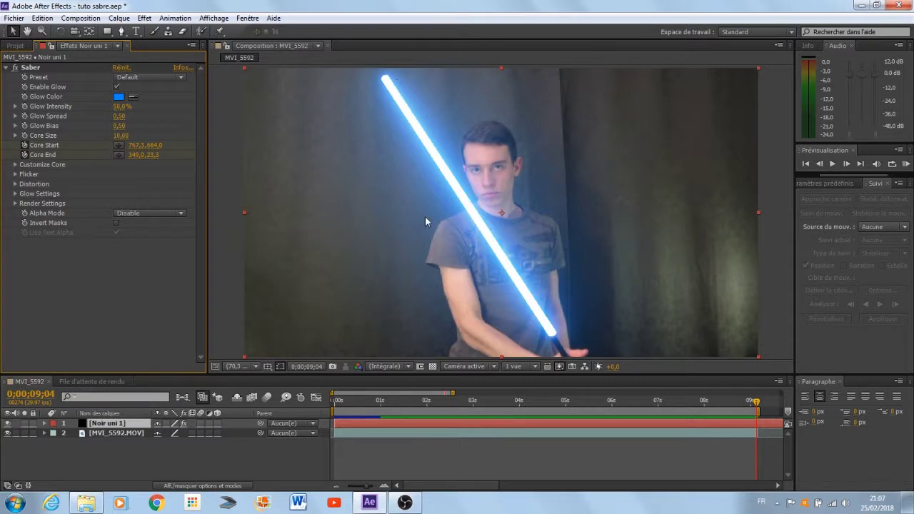
- Preview the complete saber animation and inspect the wide horizontal blade at 0;00;03;20
key("KP_0")
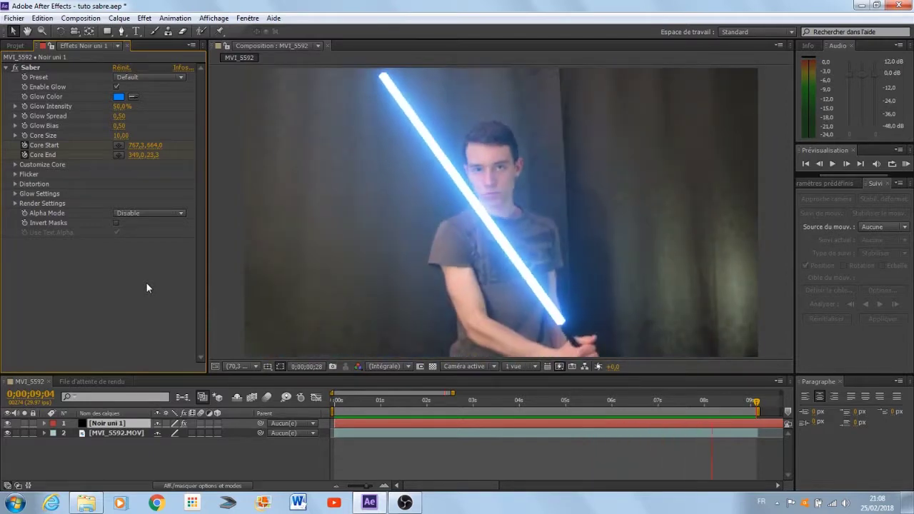
key("space")
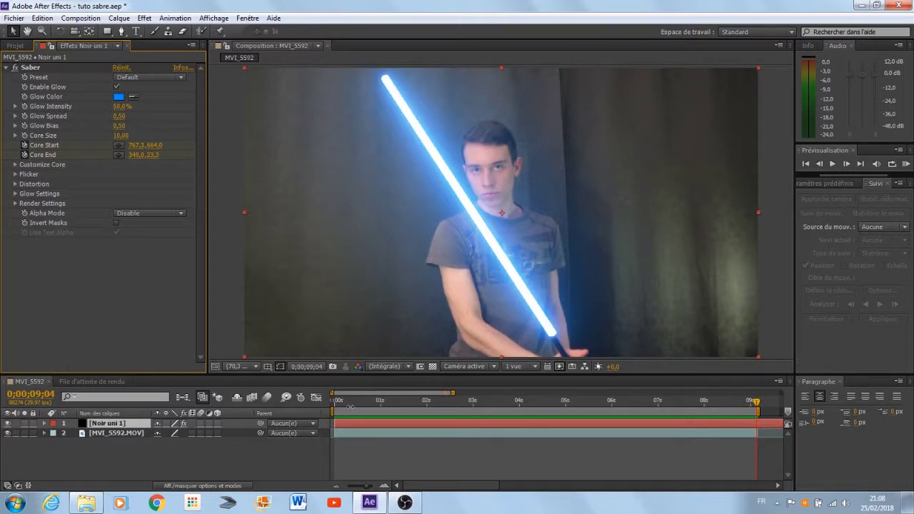
left_click_drag(350, 405, 507, 407)
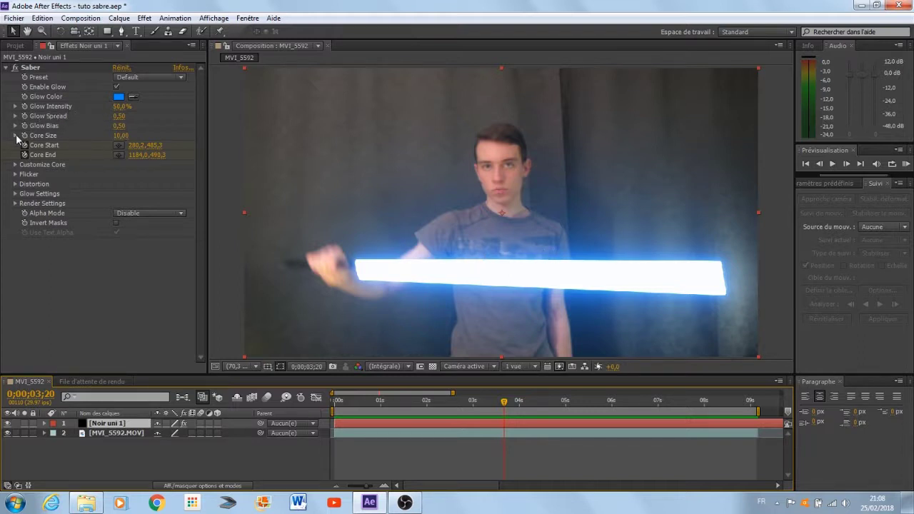
- Expand the Saber core customization settings and set End Roundness to 2,00
left_click(15, 165)
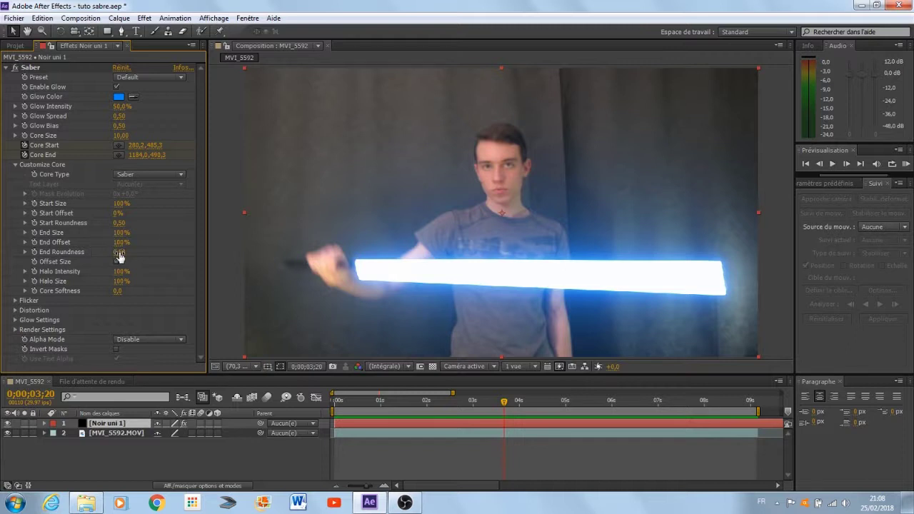
left_click_drag(118, 252, 234, 254)
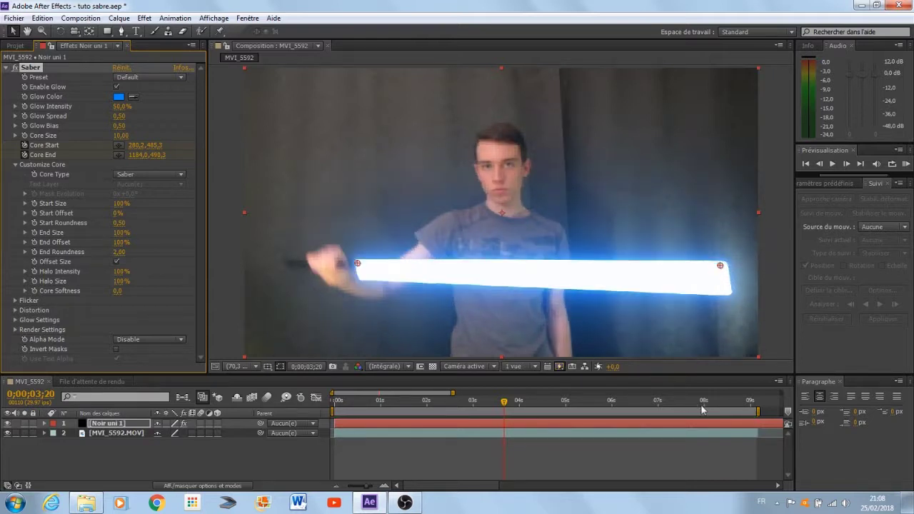
- Check the blade's tip up close at 0;00;09;02 and set End Roundness to 0,50
left_click(753, 402)
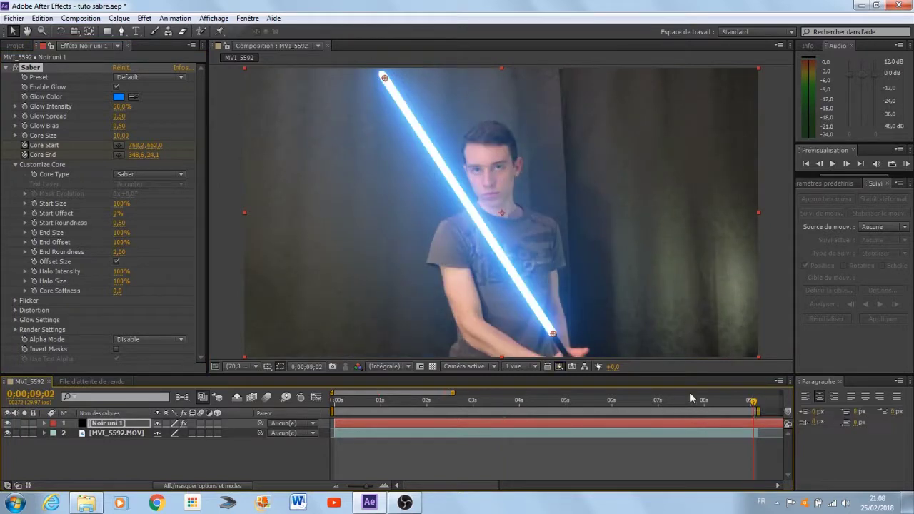
key("space")
left_click_drag(363, 93, 443, 212)
scroll(443, 213, "up", 2)
key("space")
left_click_drag(357, 210, 402, 229)
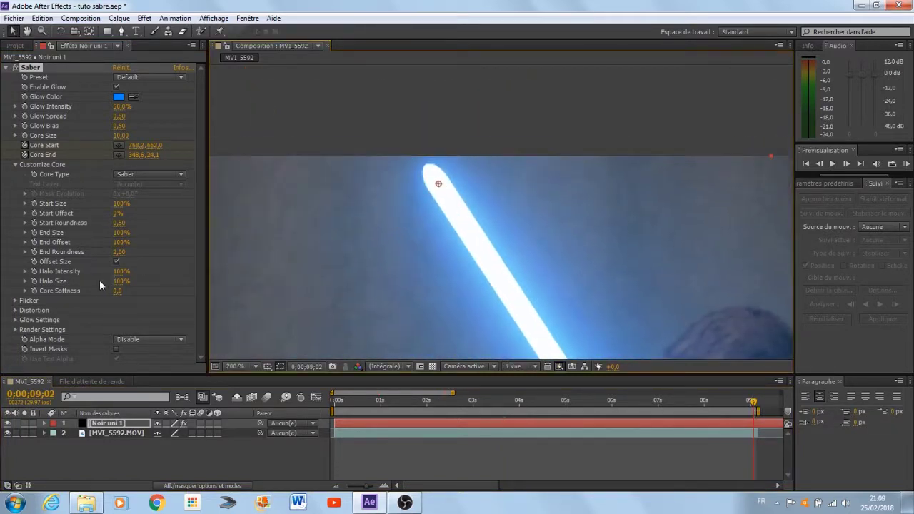
left_click(121, 252)
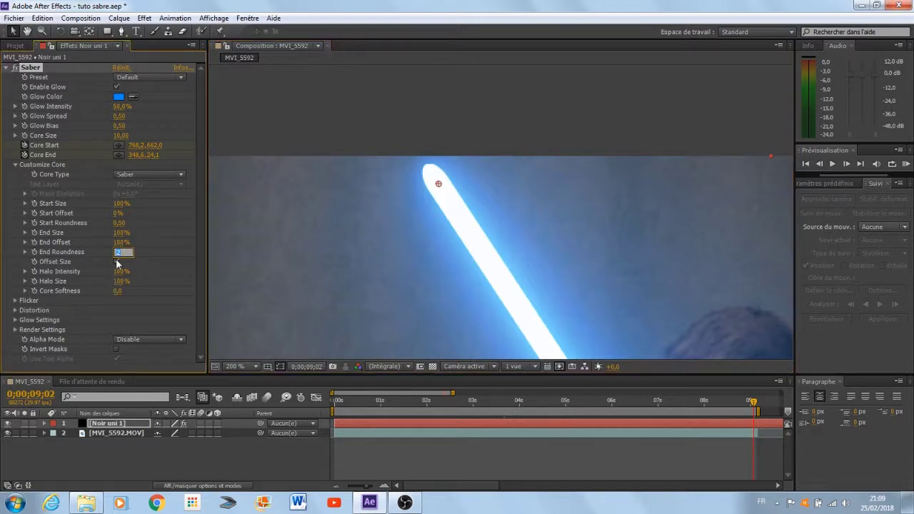
type("0.5")
key("Return")
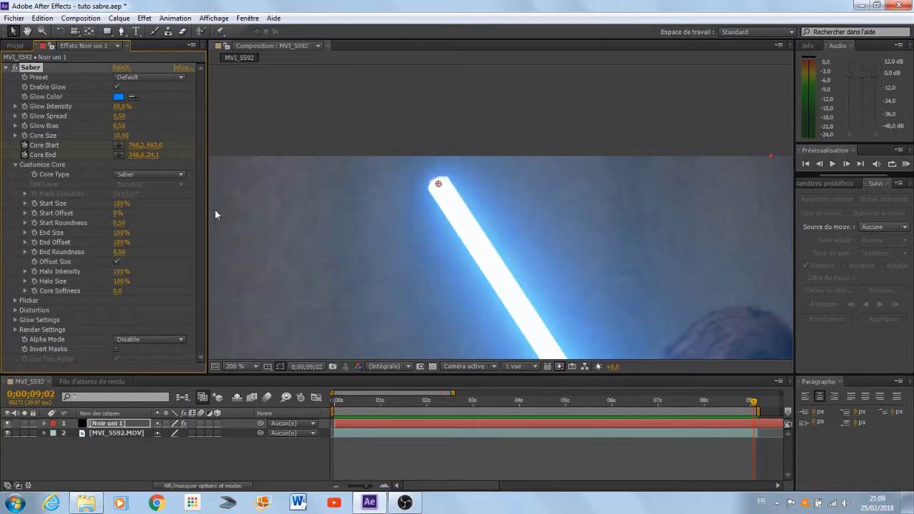
- Set the saber core's End Roundness to 2,00 and check the blade in the whole picture
left_click(124, 247)
key("Return")
key("comma")
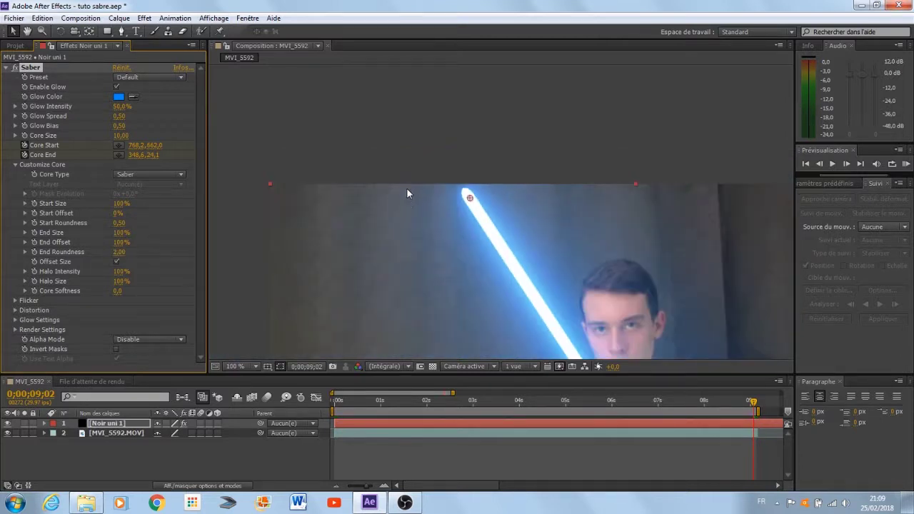
key("comma")
left_click_drag(492, 267, 416, 170)
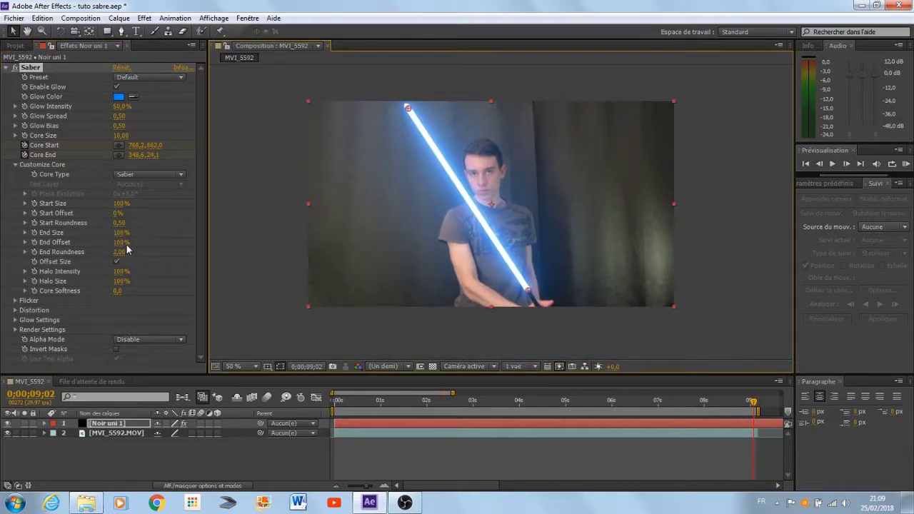
- Expand the Saber effect's Render Settings and set Gamma to 1,30
left_click(15, 329)
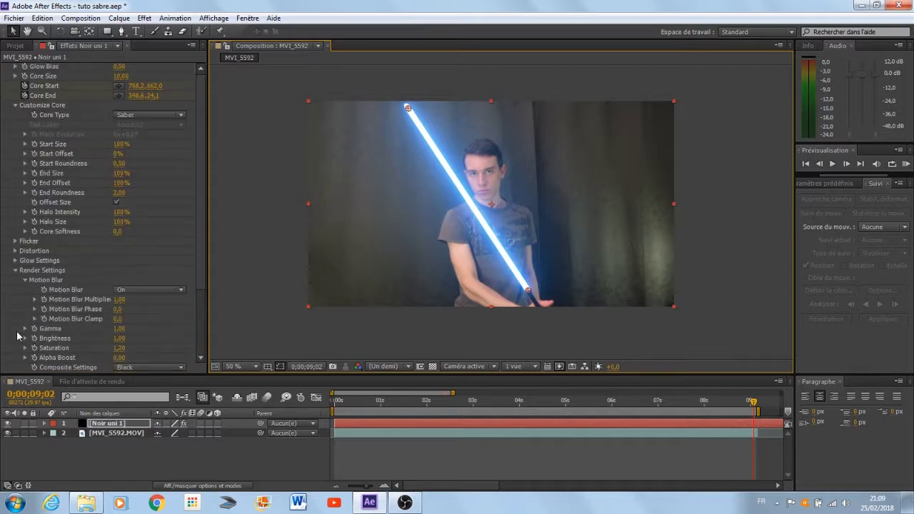
scroll(107, 312, "down", 2)
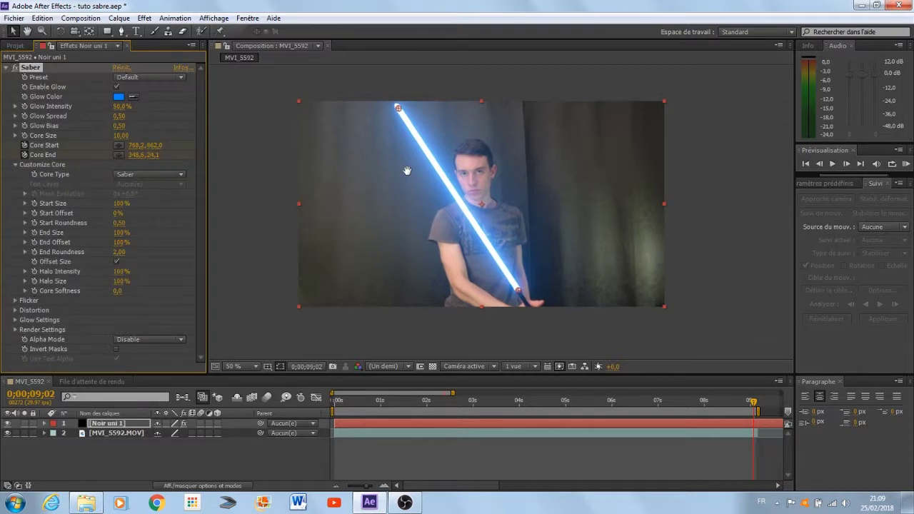
left_click_drag(406, 171, 414, 173)
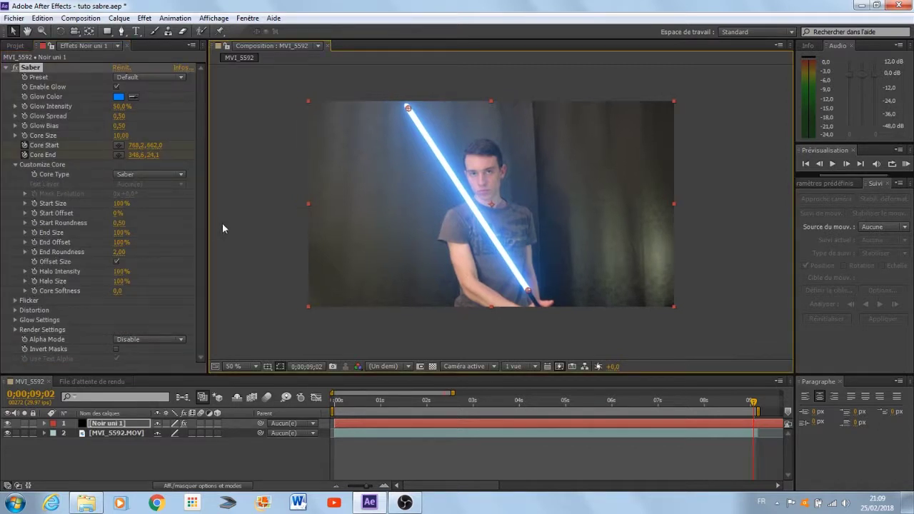
left_click(15, 329)
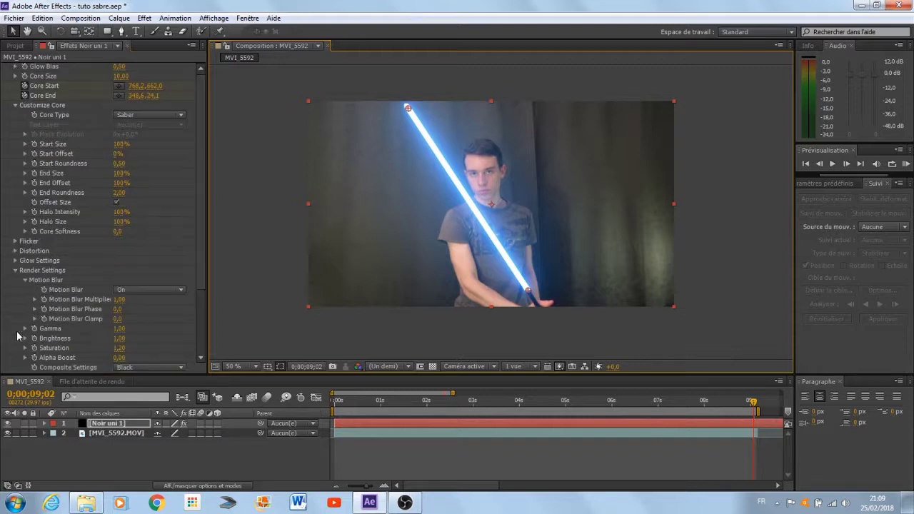
scroll(106, 312, "down", 2)
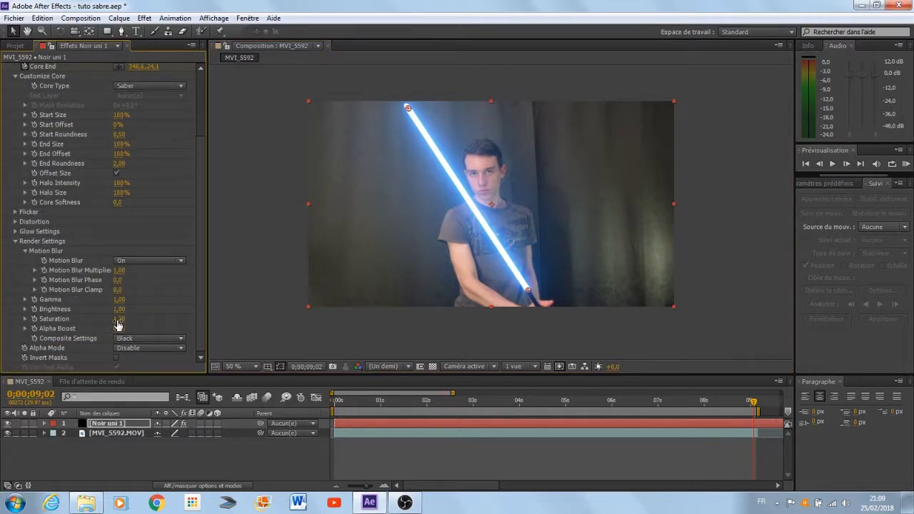
mouse_move(118, 299)
left_mouse_down()
mouse_move(122, 310)
mouse_move(128, 301)
left_mouse_up()
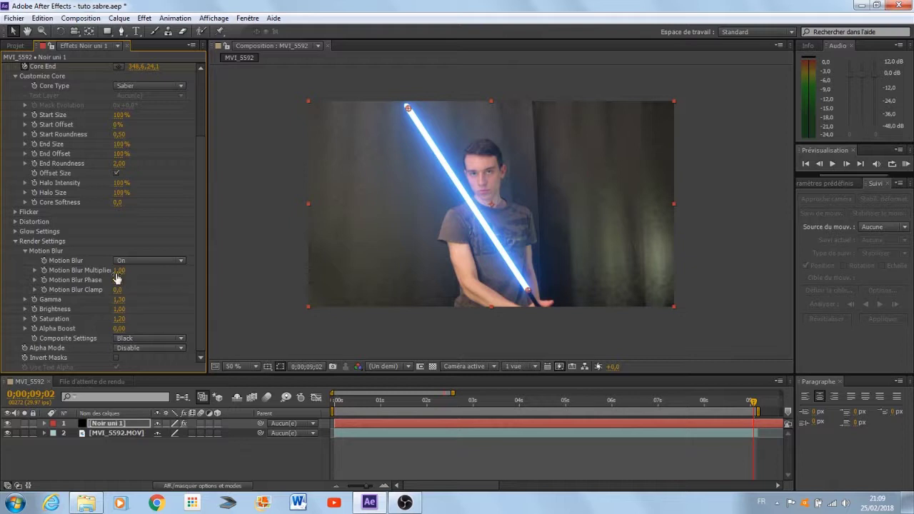
- Set Motion Blur Multiplier to 1,22, Phase to 32,0 and Clamp to 11,6, and deselect the Noir uni 1 layer
left_click_drag(118, 277, 146, 289)
scroll(138, 187, "up", 3)
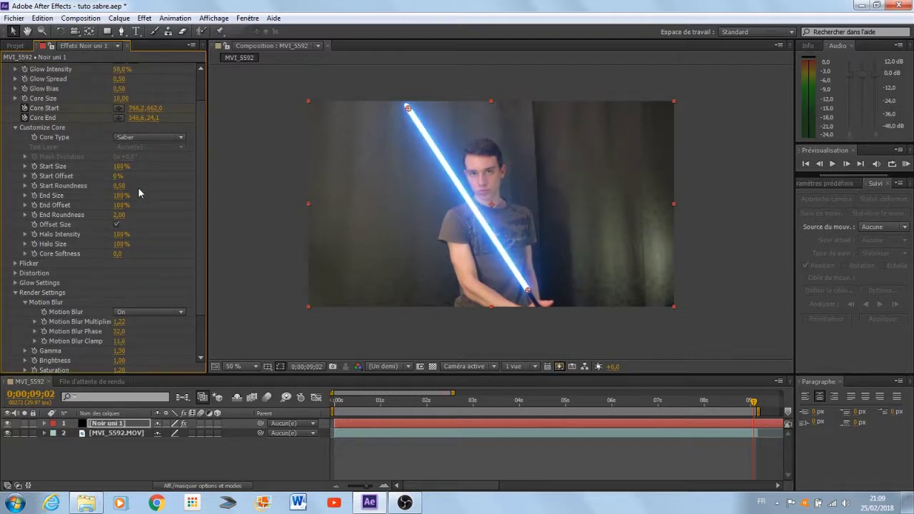
left_click(138, 456)
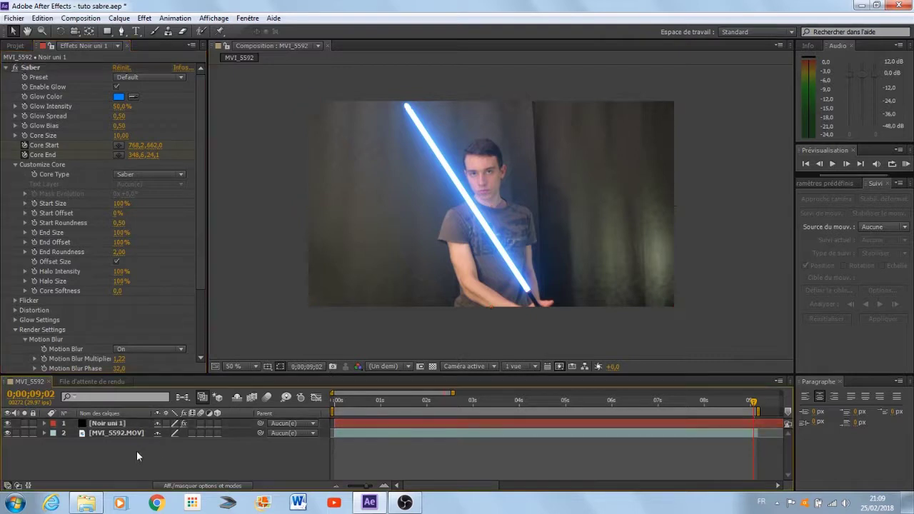